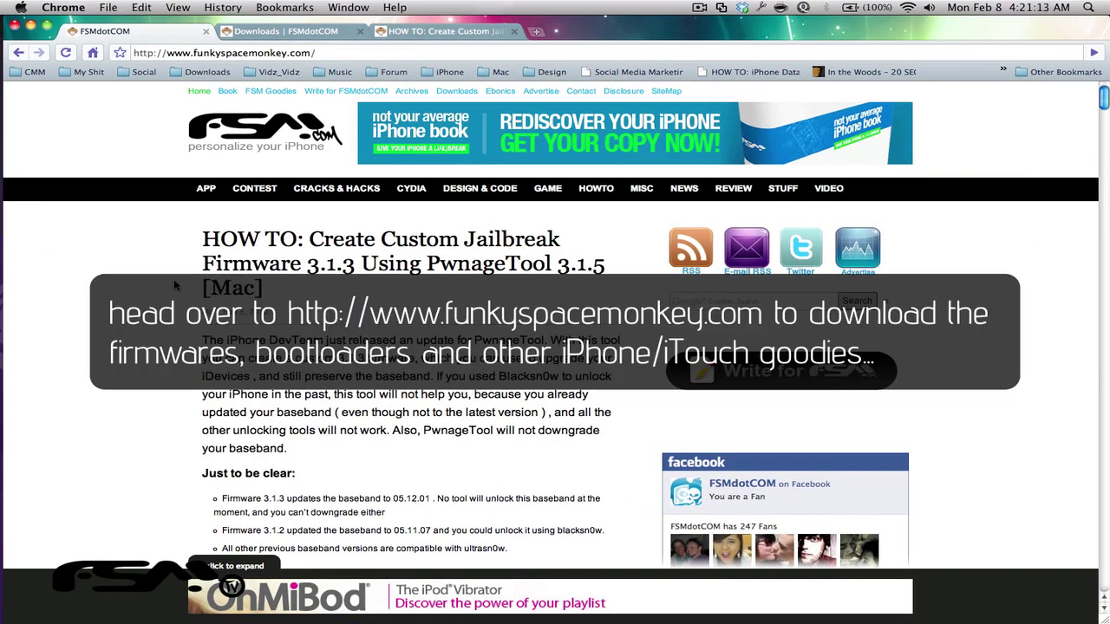
{"action": "scroll", "coordinate": [174, 286], "scroll_direction": "down", "scroll_amount": 3}
{"action": "scroll", "coordinate": [174, 286], "scroll_direction": "down", "scroll_amount": 4}
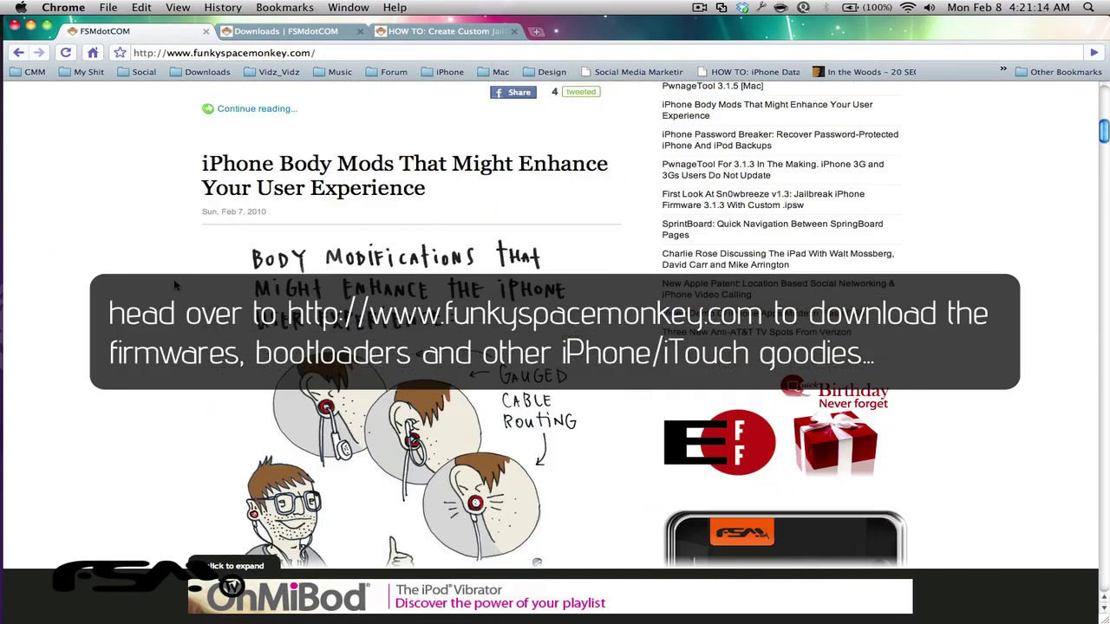
{"action": "scroll", "coordinate": [174, 285], "scroll_direction": "down", "scroll_amount": 4}
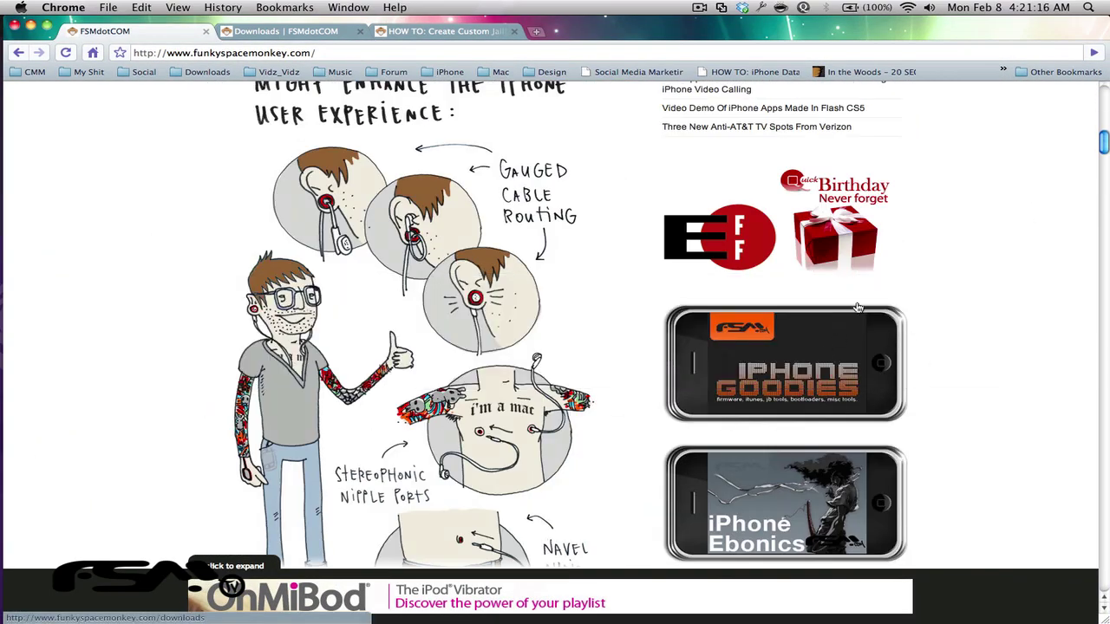
Close the FSMdotCOM home page tab in Chrome.
{"action": "left_click", "coordinate": [206, 31]}
{"action": "scroll", "coordinate": [158, 206], "scroll_direction": "down", "scroll_amount": 3}
{"action": "scroll", "coordinate": [158, 205], "scroll_direction": "down", "scroll_amount": 2}
{"action": "scroll", "coordinate": [158, 203], "scroll_direction": "down", "scroll_amount": 3}
{"action": "scroll", "coordinate": [157, 199], "scroll_direction": "down", "scroll_amount": 5}
{"action": "scroll", "coordinate": [157, 198], "scroll_direction": "down", "scroll_amount": 5}
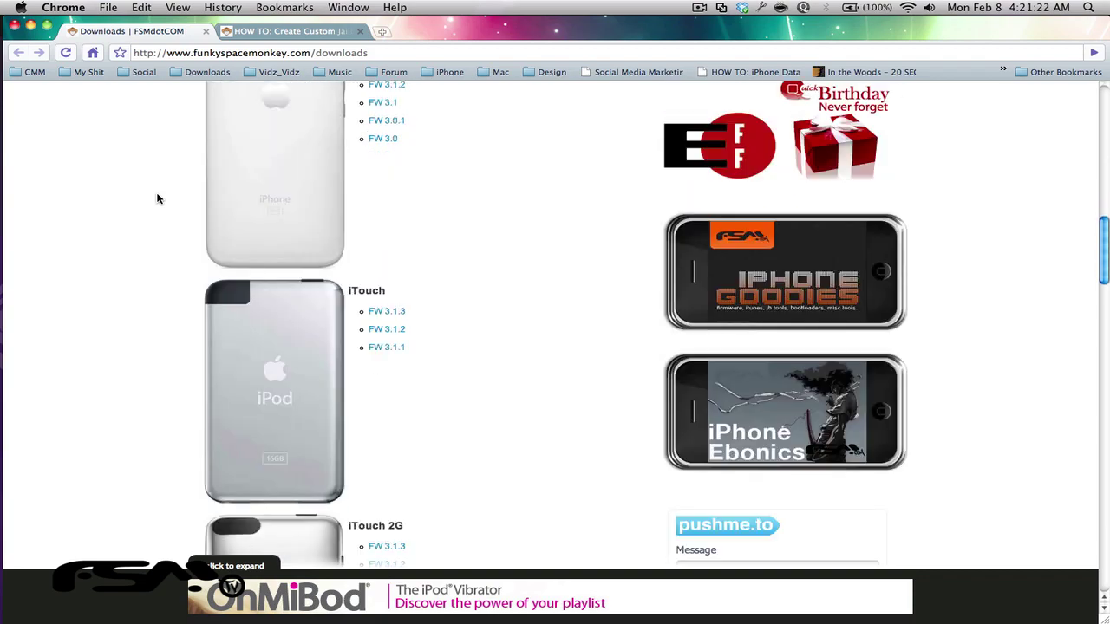
{"action": "scroll", "coordinate": [157, 199], "scroll_direction": "down", "scroll_amount": 2}
{"action": "scroll", "coordinate": [157, 198], "scroll_direction": "up", "scroll_amount": 8}
{"action": "scroll", "coordinate": [157, 198], "scroll_direction": "up", "scroll_amount": 7}
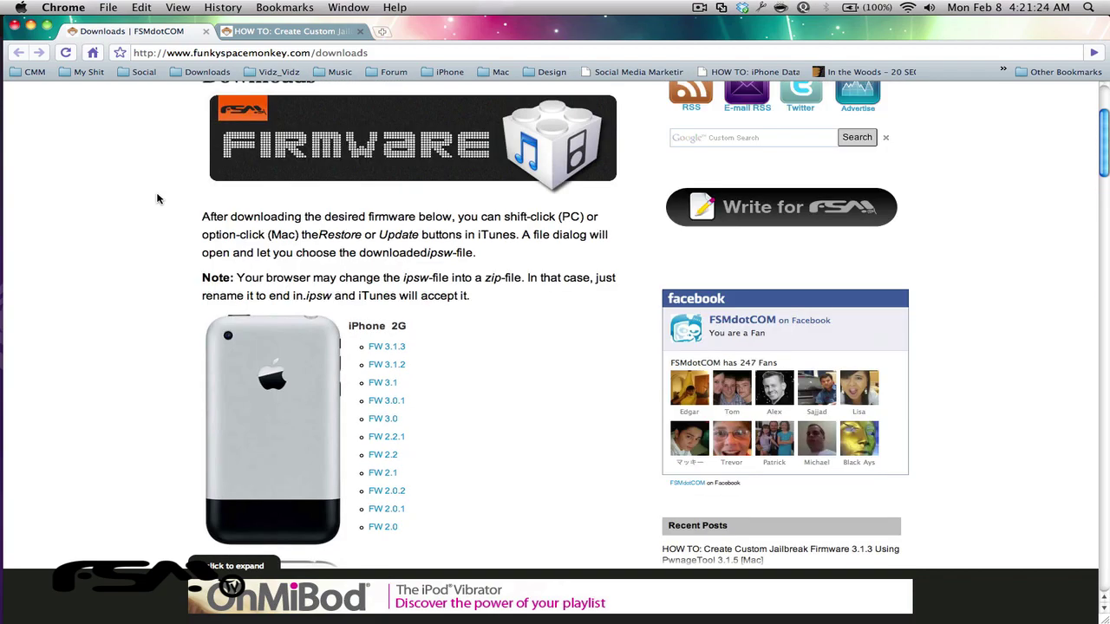
{"action": "key", "text": "super+w"}
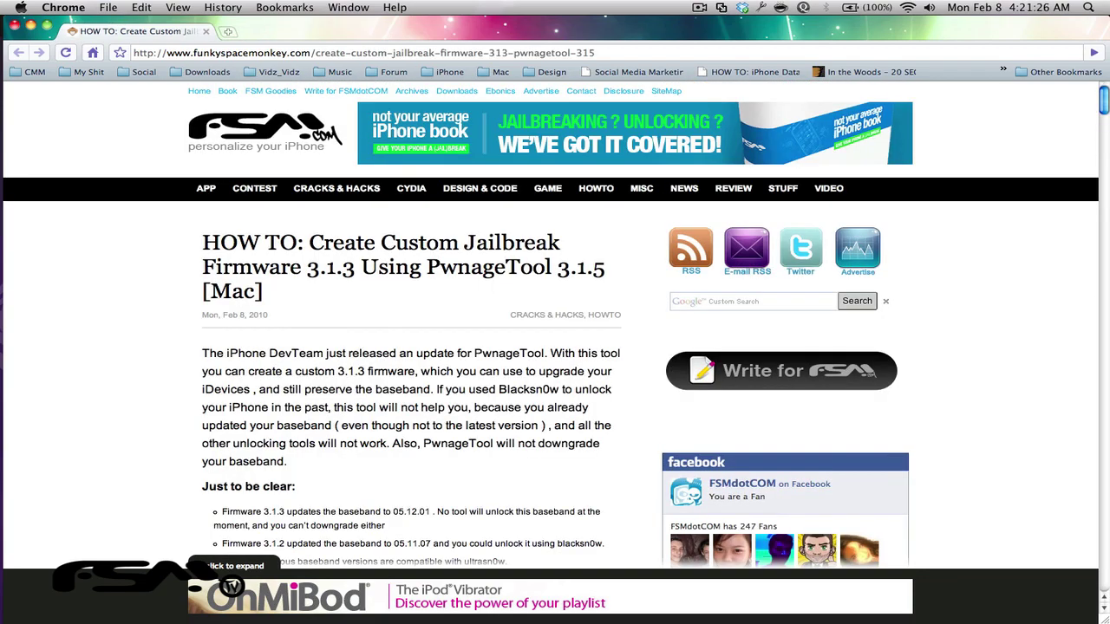
{"action": "scroll", "coordinate": [157, 236], "scroll_direction": "down", "scroll_amount": 2}
{"action": "scroll", "coordinate": [157, 236], "scroll_direction": "down", "scroll_amount": 10}
{"action": "scroll", "coordinate": [157, 235], "scroll_direction": "down", "scroll_amount": 10}
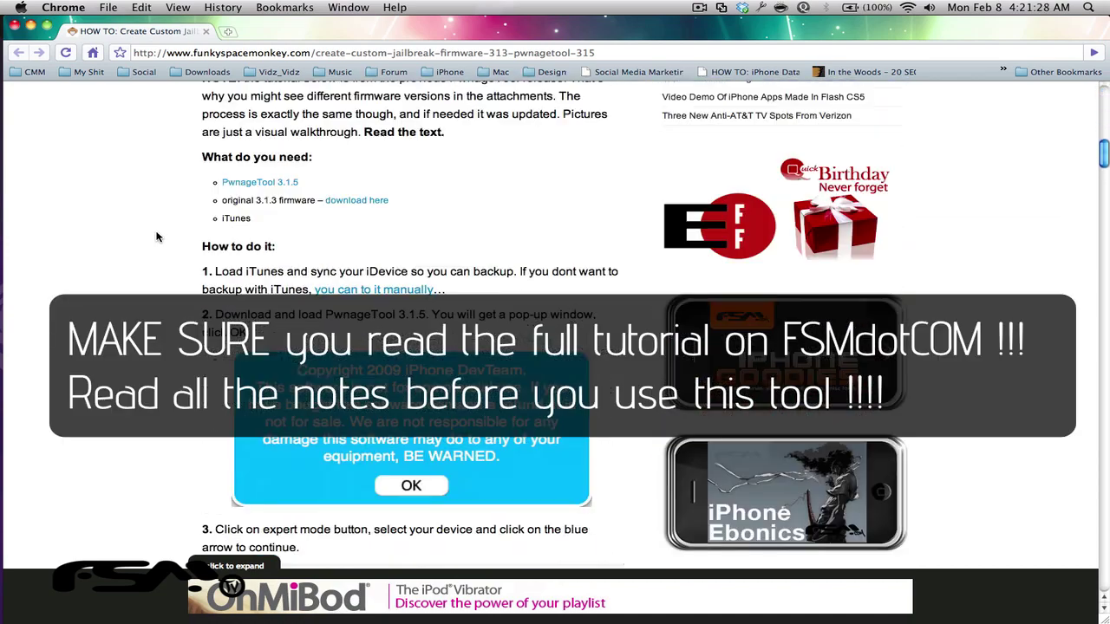
{"action": "scroll", "coordinate": [157, 236], "scroll_direction": "down", "scroll_amount": 10}
{"action": "scroll", "coordinate": [157, 236], "scroll_direction": "down", "scroll_amount": 8}
{"action": "scroll", "coordinate": [157, 236], "scroll_direction": "down", "scroll_amount": 10}
{"action": "scroll", "coordinate": [157, 236], "scroll_direction": "down", "scroll_amount": 10}
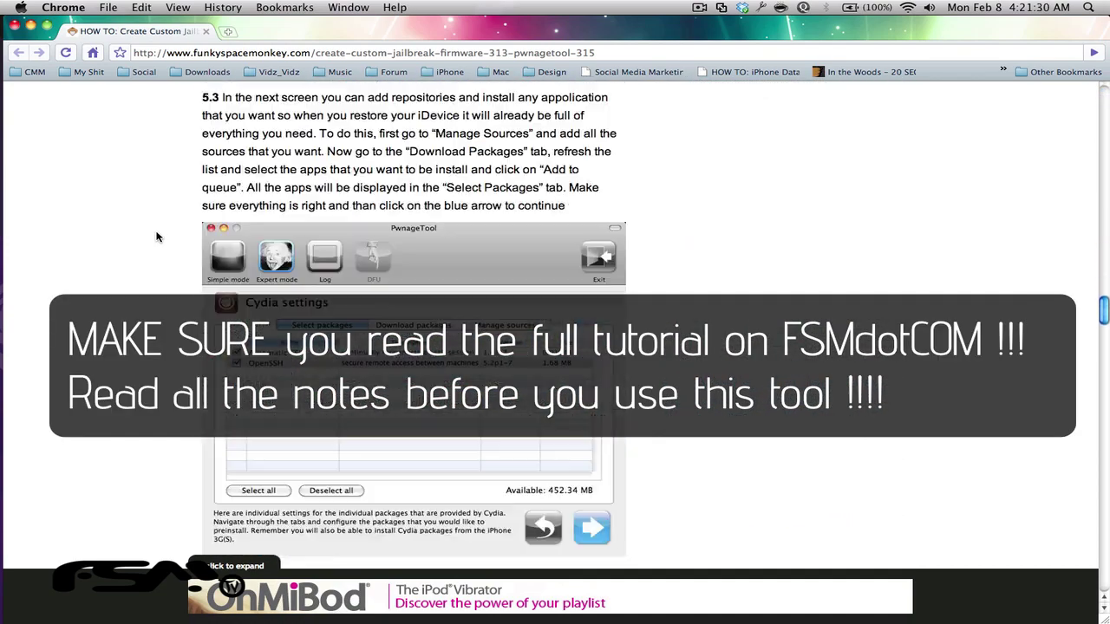
{"action": "scroll", "coordinate": [157, 236], "scroll_direction": "down", "scroll_amount": 8}
{"action": "scroll", "coordinate": [157, 236], "scroll_direction": "down", "scroll_amount": 8}
{"action": "scroll", "coordinate": [157, 236], "scroll_direction": "down", "scroll_amount": 10}
{"action": "scroll", "coordinate": [157, 236], "scroll_direction": "down", "scroll_amount": 10}
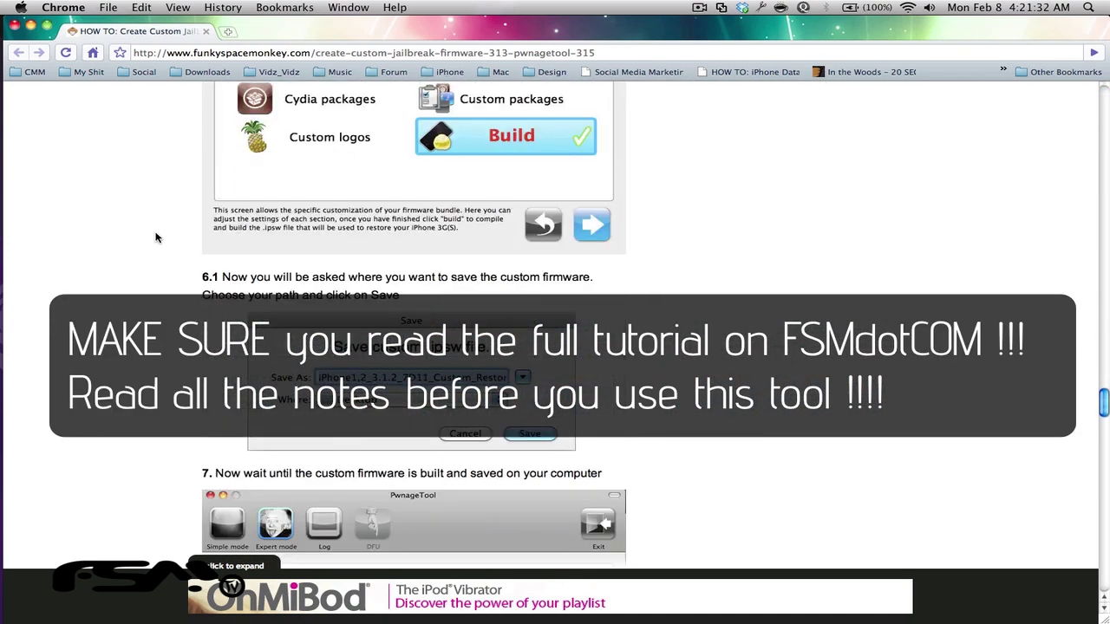
{"action": "scroll", "coordinate": [157, 236], "scroll_direction": "down", "scroll_amount": 10}
{"action": "scroll", "coordinate": [157, 236], "scroll_direction": "down", "scroll_amount": 10}
{"action": "scroll", "coordinate": [157, 236], "scroll_direction": "down", "scroll_amount": 5}
{"action": "scroll", "coordinate": [157, 235], "scroll_direction": "down", "scroll_amount": 5}
{"action": "scroll", "coordinate": [157, 236], "scroll_direction": "up", "scroll_amount": 5}
{"action": "scroll", "coordinate": [157, 236], "scroll_direction": "up", "scroll_amount": 10}
{"action": "scroll", "coordinate": [156, 236], "scroll_direction": "up", "scroll_amount": 10}
{"action": "scroll", "coordinate": [157, 236], "scroll_direction": "up", "scroll_amount": 10}
{"action": "scroll", "coordinate": [157, 237], "scroll_direction": "up", "scroll_amount": 5}
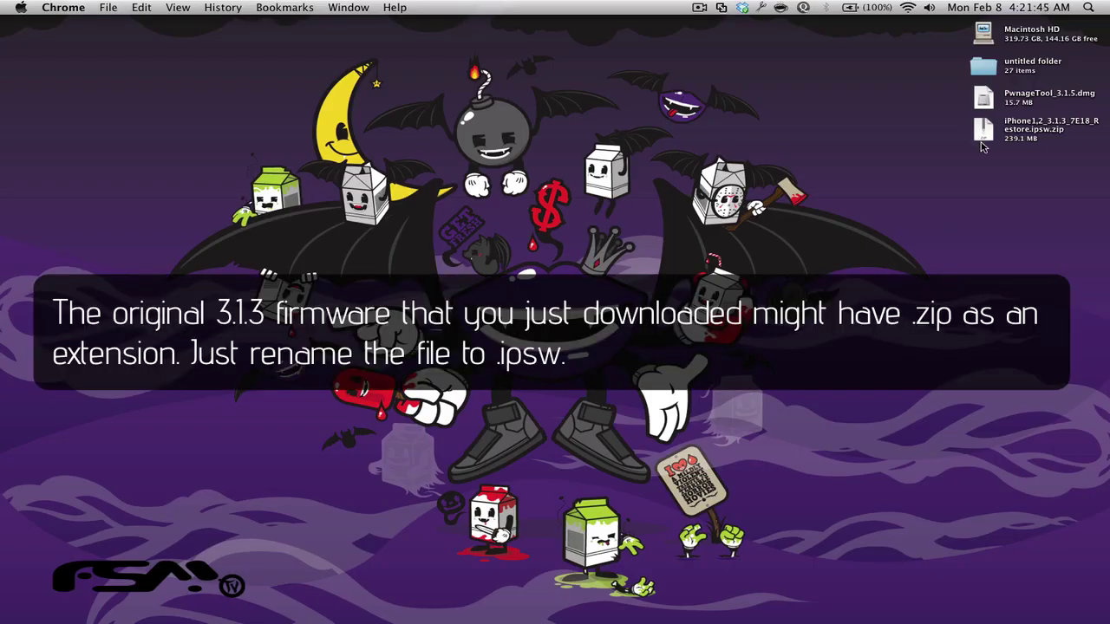
Rename iPhone1,2_3.1.3_7E18_Restore.ipsw.zip to end in .ipsw, confirming the .ipsw extension.
{"action": "left_click", "coordinate": [1026, 121]}
{"action": "key", "text": "Return"}
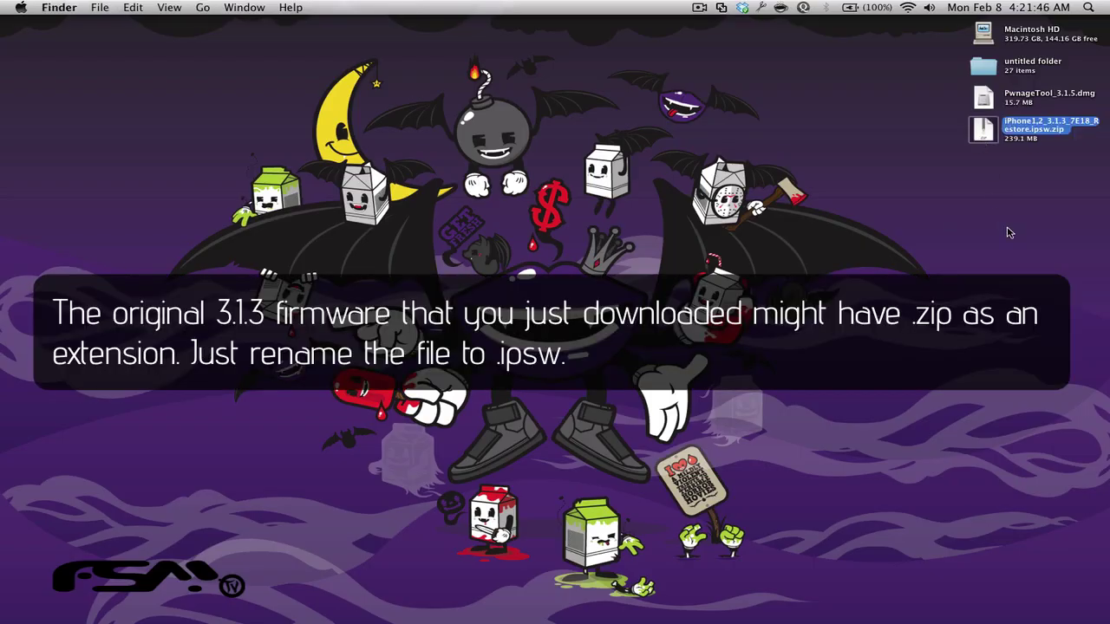
{"action": "key", "text": "super+i"}
{"action": "left_click", "coordinate": [232, 346]}
{"action": "key", "text": "Return"}
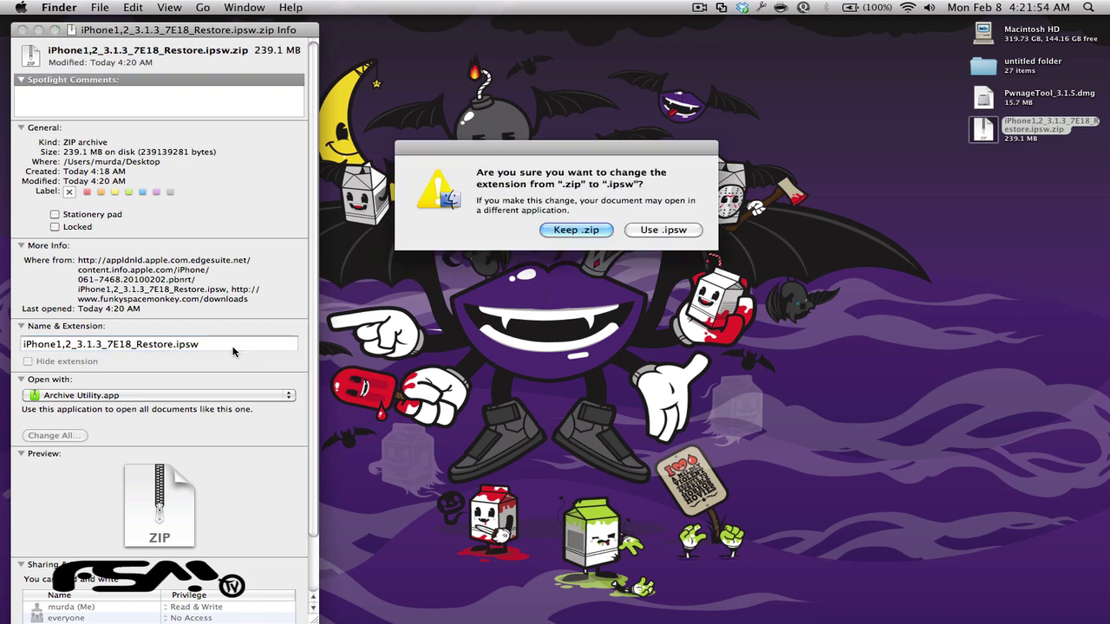
{"action": "left_click", "coordinate": [684, 232]}
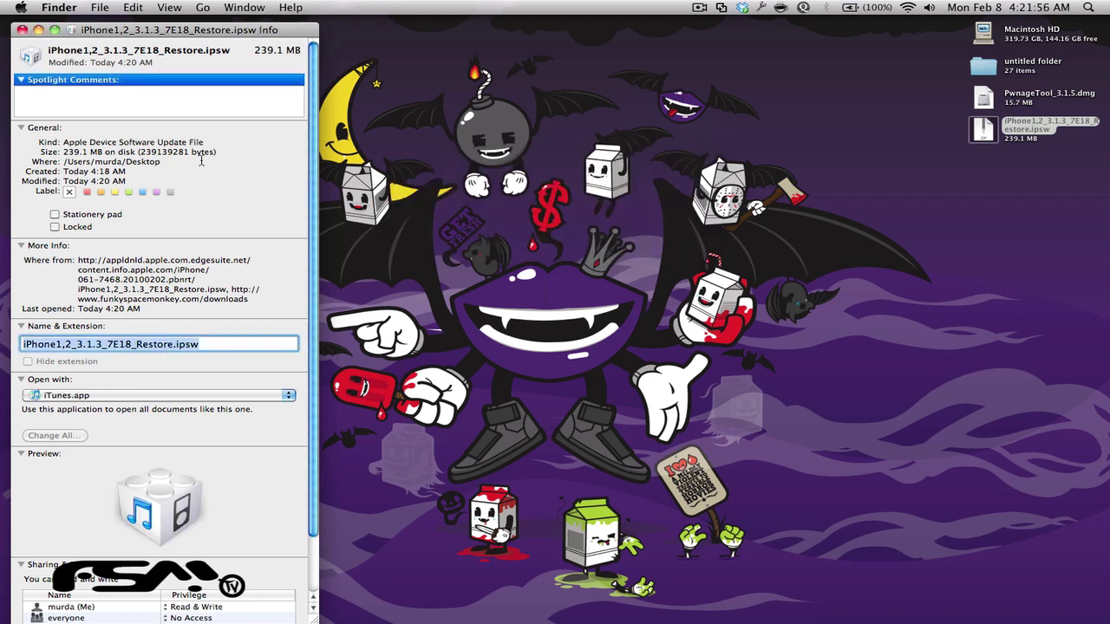
{"action": "left_click", "coordinate": [22, 29]}
{"action": "mouse_move", "coordinate": [1, 461]}
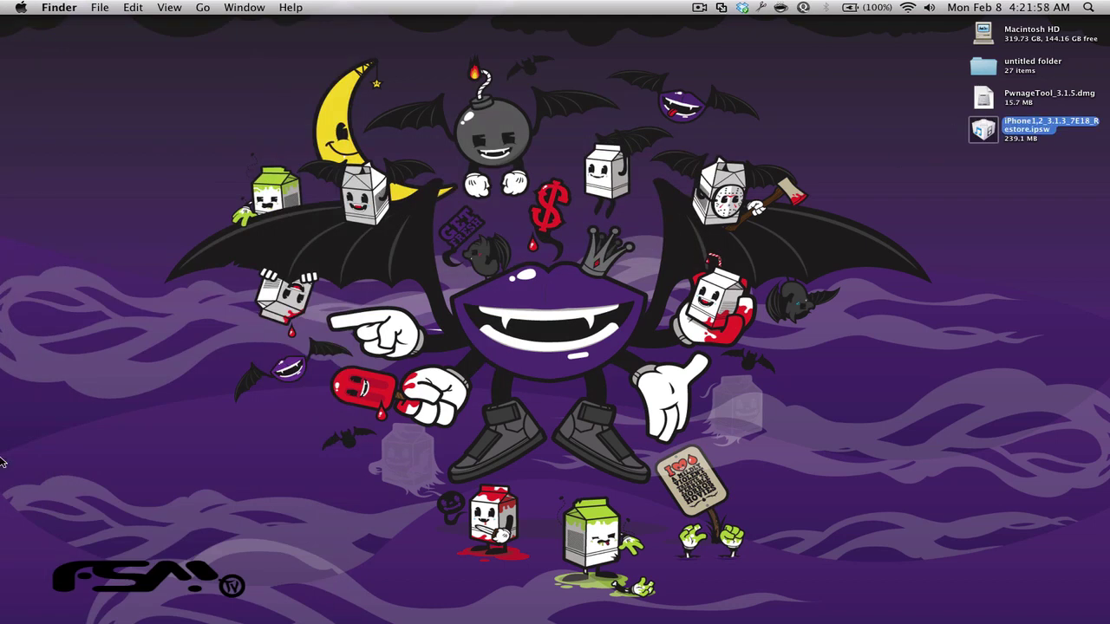
Copy PwnageTool.app from the mounted PwnageTool_3.1.5.dmg to the desktop and launch it.
{"action": "left_click", "coordinate": [987, 101]}
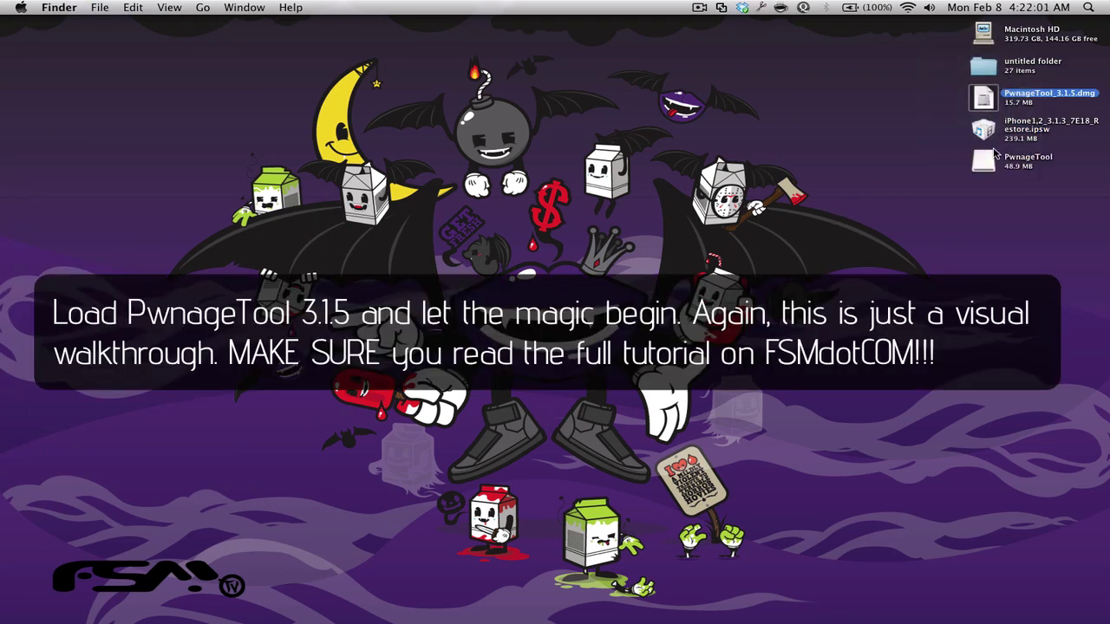
{"action": "double_click", "coordinate": [994, 154]}
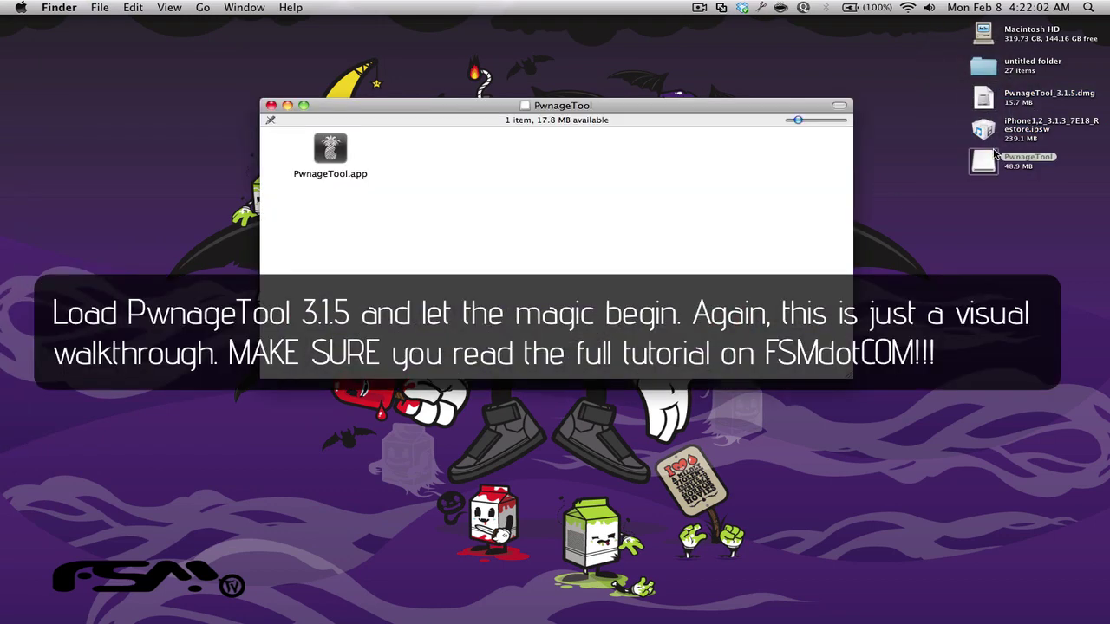
{"action": "left_click_drag", "start_coordinate": [330, 149], "coordinate": [983, 225]}
{"action": "left_click", "coordinate": [270, 105]}
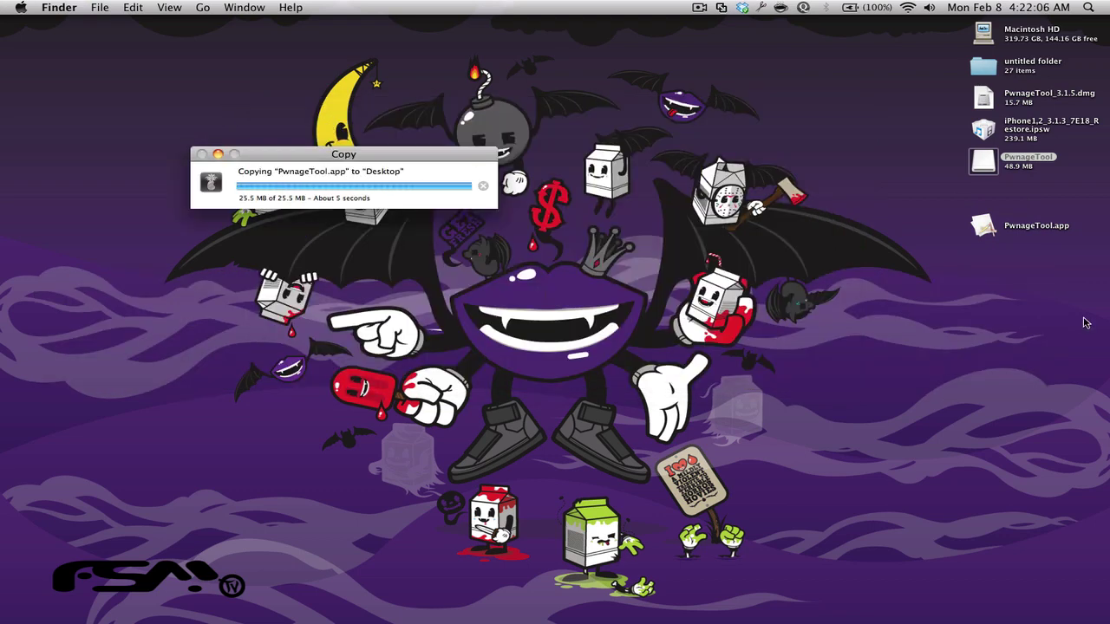
{"action": "double_click", "coordinate": [985, 227]}
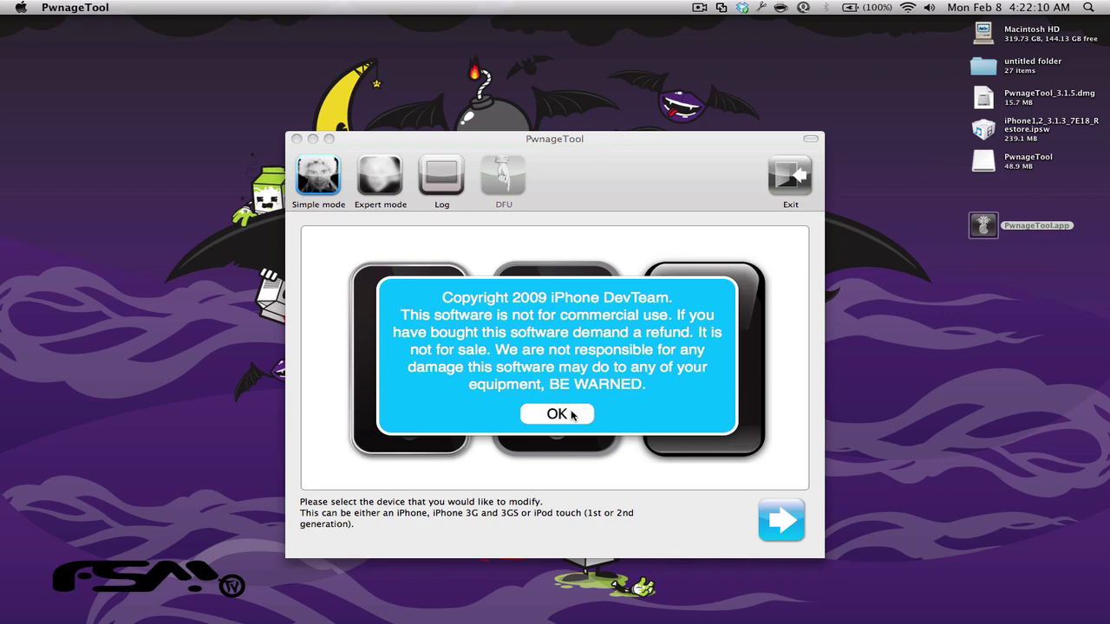
Dismiss the copyright notice, allow update checks, and switch PwnageTool to Expert mode.
{"action": "left_click", "coordinate": [572, 414]}
{"action": "left_click", "coordinate": [669, 227]}
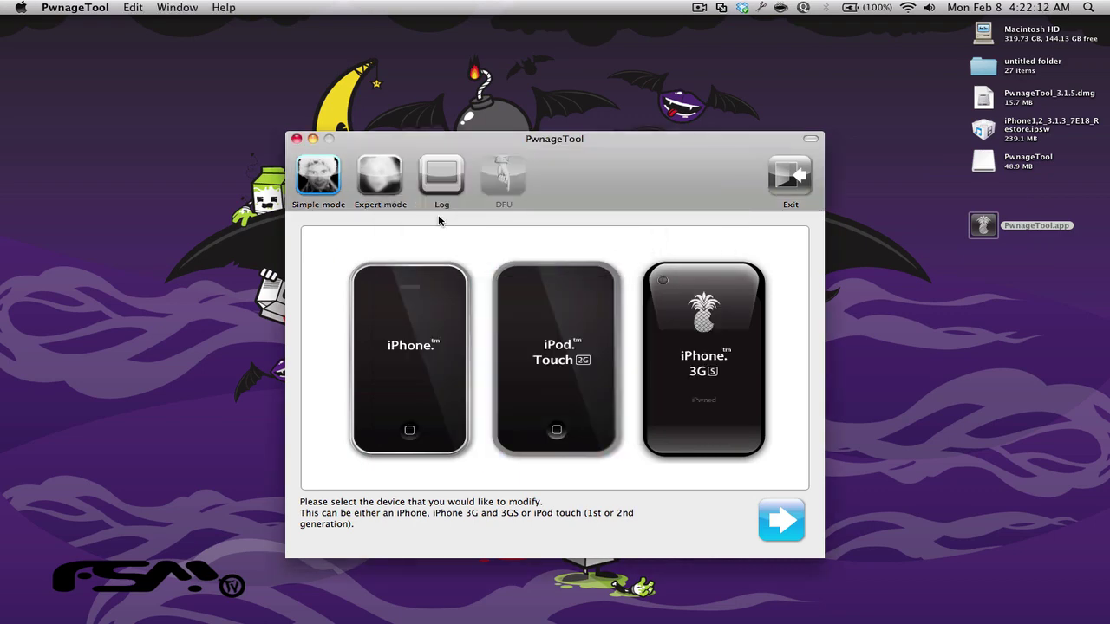
{"action": "left_click", "coordinate": [375, 187]}
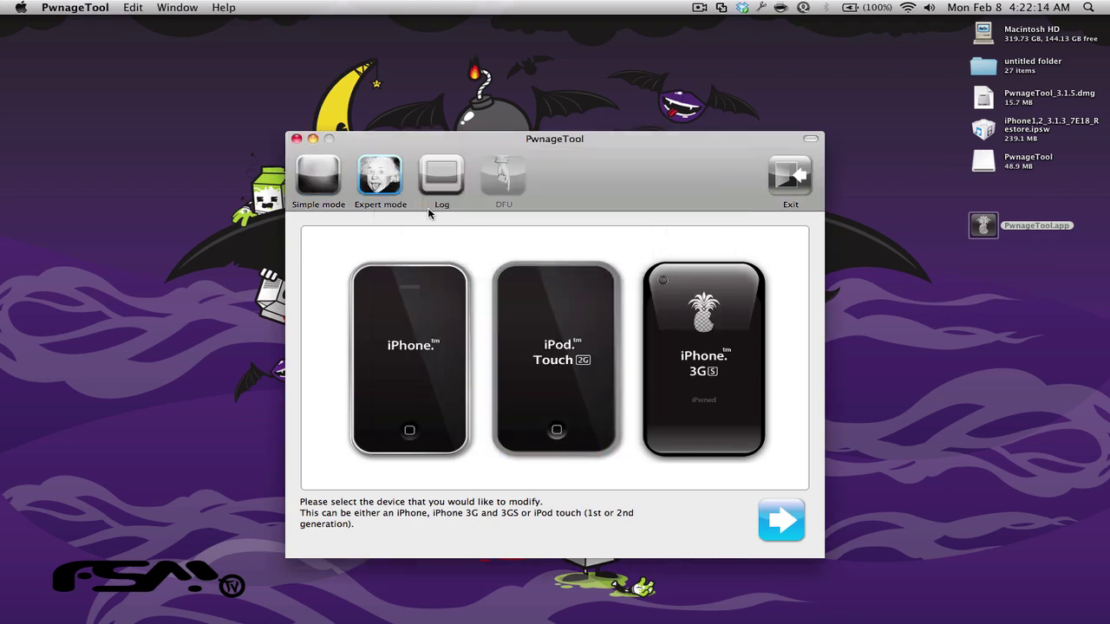
Choose the iPhone 3G(S) and the iPhone1,2_3.1.3_7E18 restore firmware.
{"action": "left_click", "coordinate": [752, 387]}
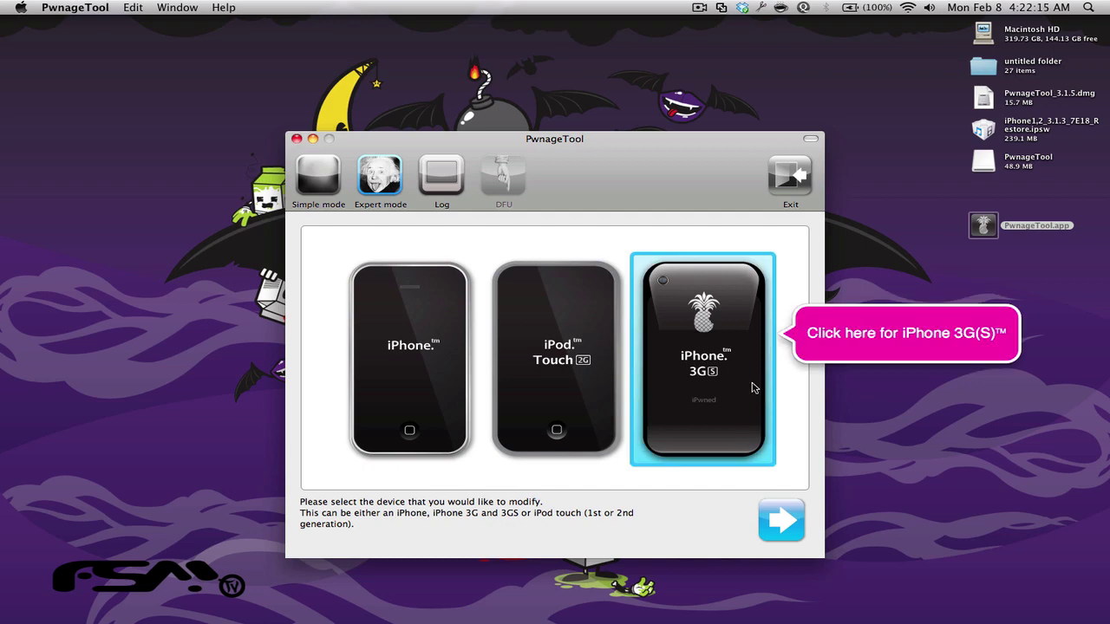
{"action": "left_click", "coordinate": [694, 381]}
{"action": "left_click", "coordinate": [790, 529]}
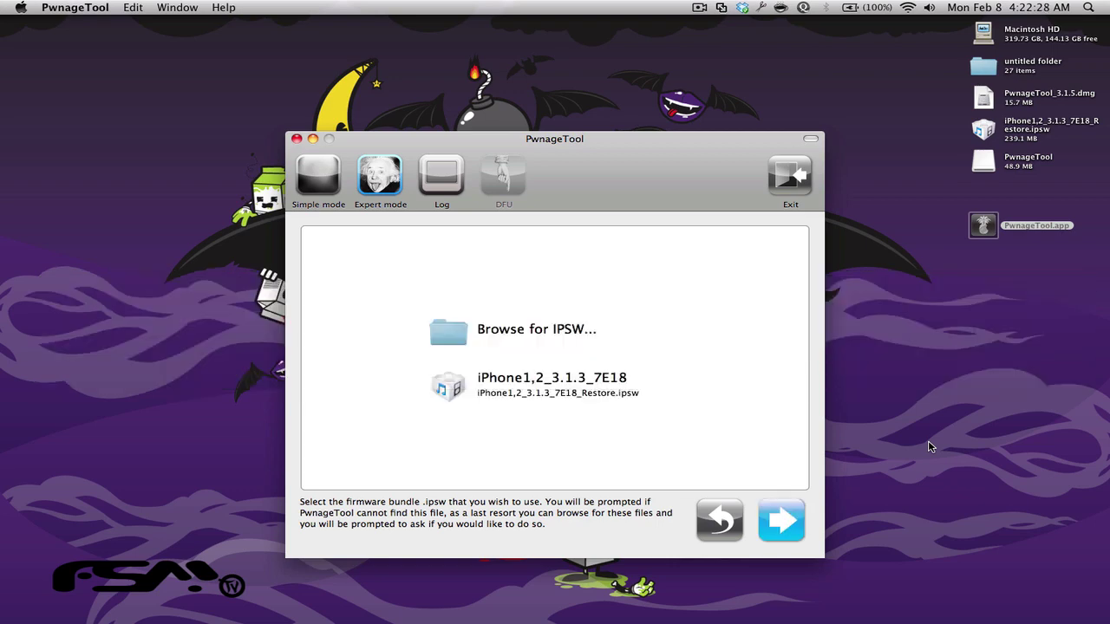
{"action": "left_click", "coordinate": [495, 405]}
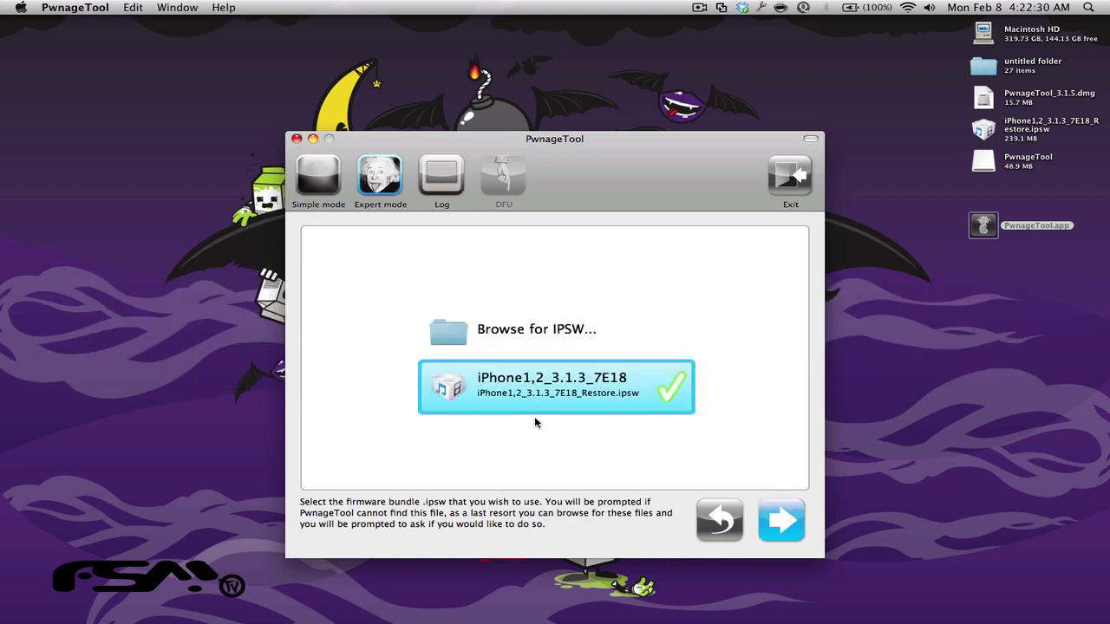
{"action": "left_click", "coordinate": [780, 523]}
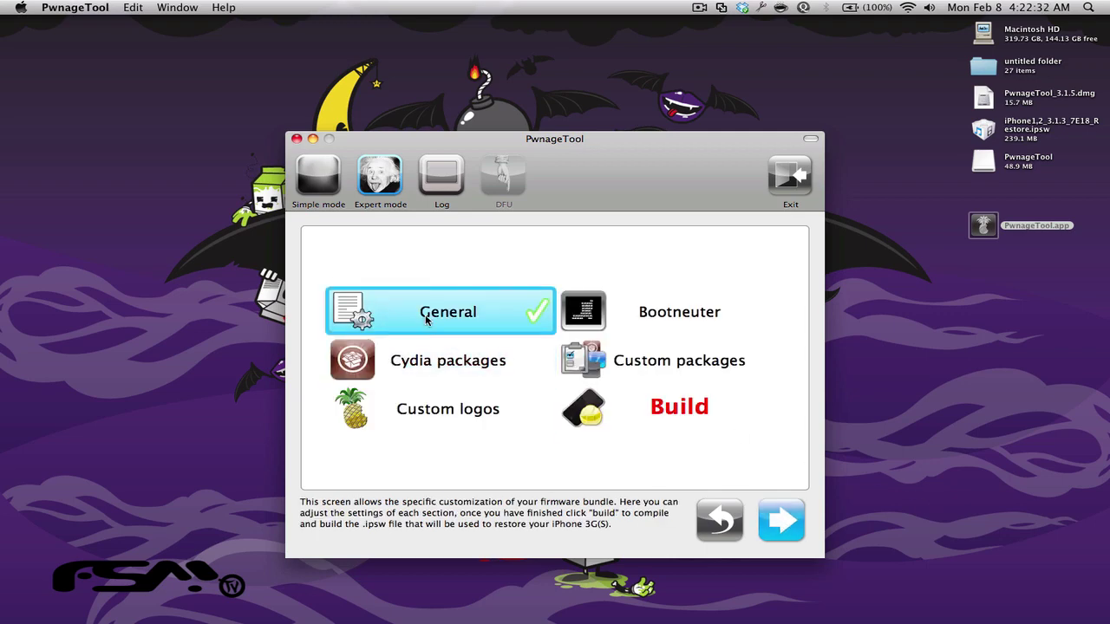
Disable phone activation and raise the root partition size to about 1012 MB.
{"action": "left_click", "coordinate": [794, 537]}
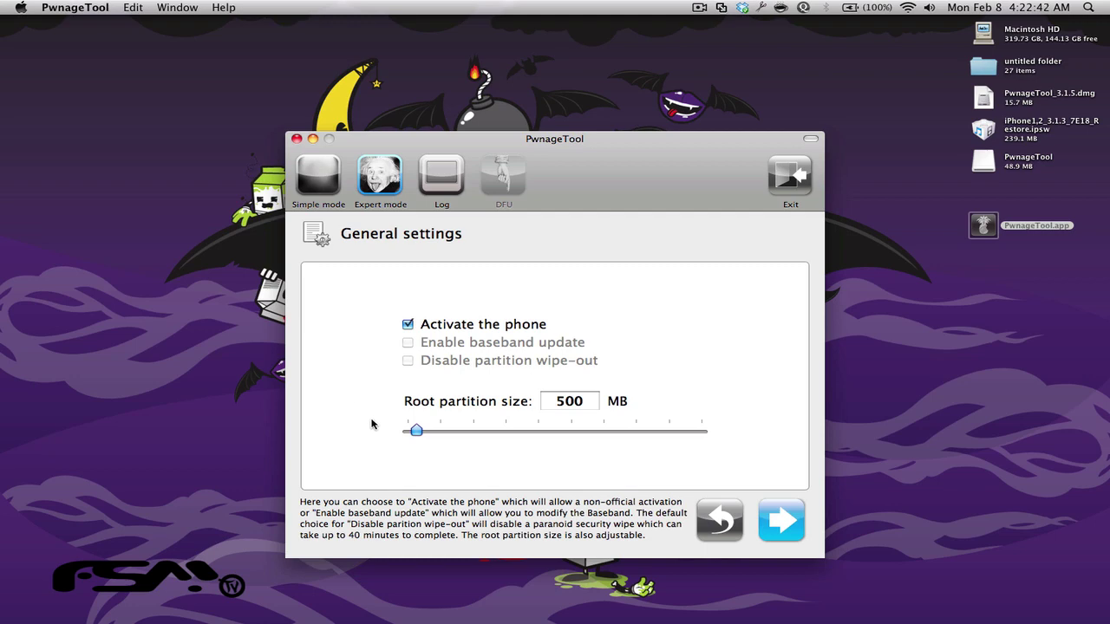
{"action": "left_click", "coordinate": [407, 324]}
{"action": "left_click_drag", "start_coordinate": [415, 432], "coordinate": [437, 441]}
Advance through Bootneuter to the Cydia settings and show the Manage sources list.
{"action": "left_click", "coordinate": [768, 524]}
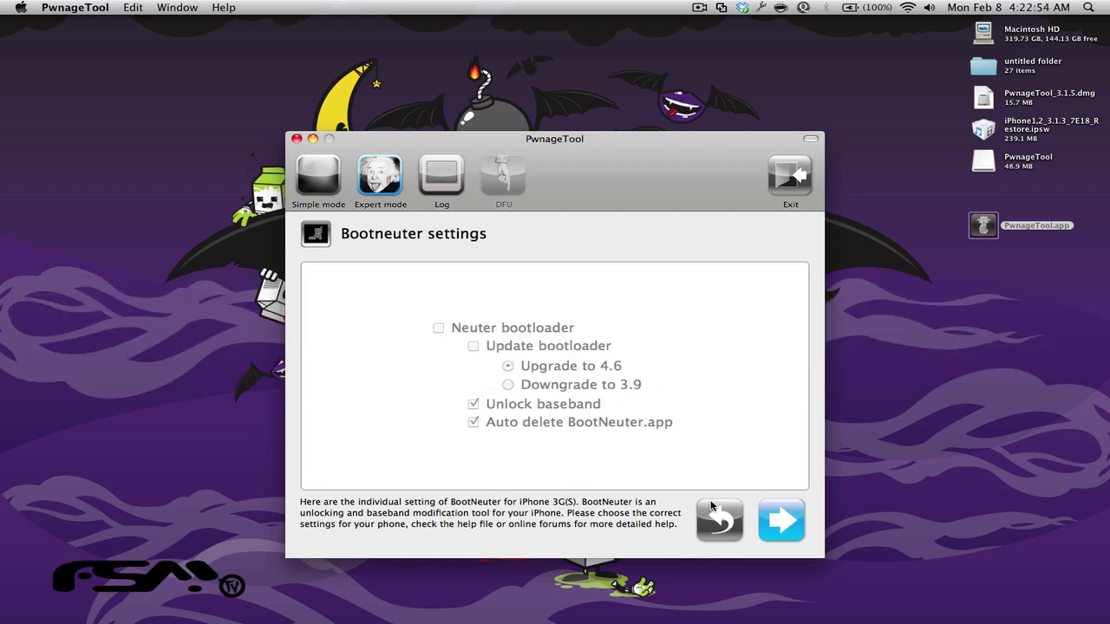
{"action": "left_click", "coordinate": [770, 523]}
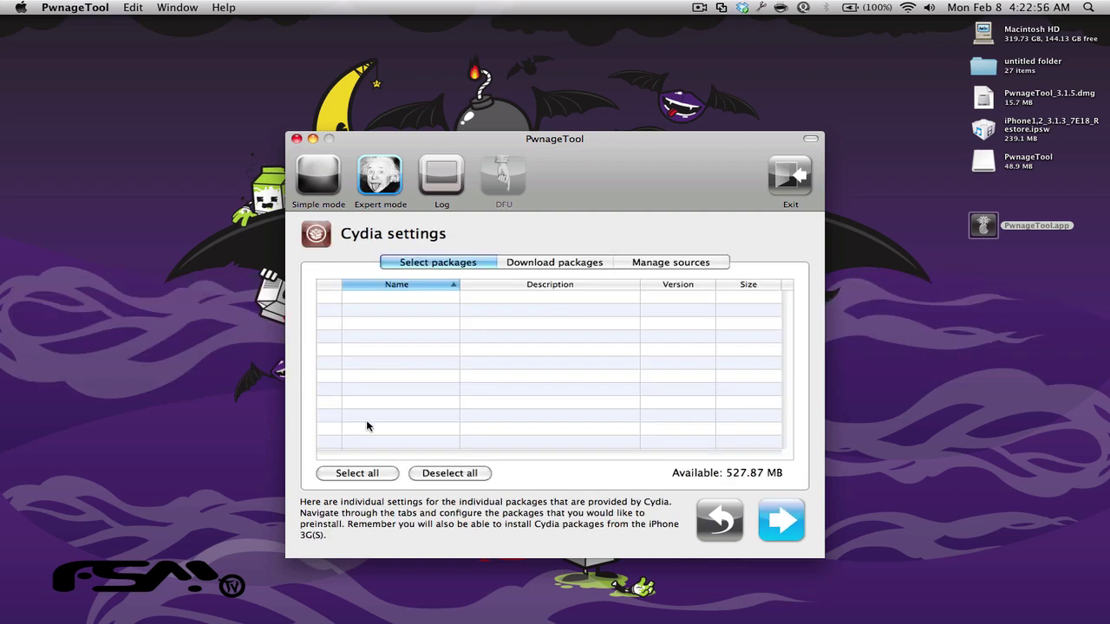
{"action": "left_click", "coordinate": [646, 264]}
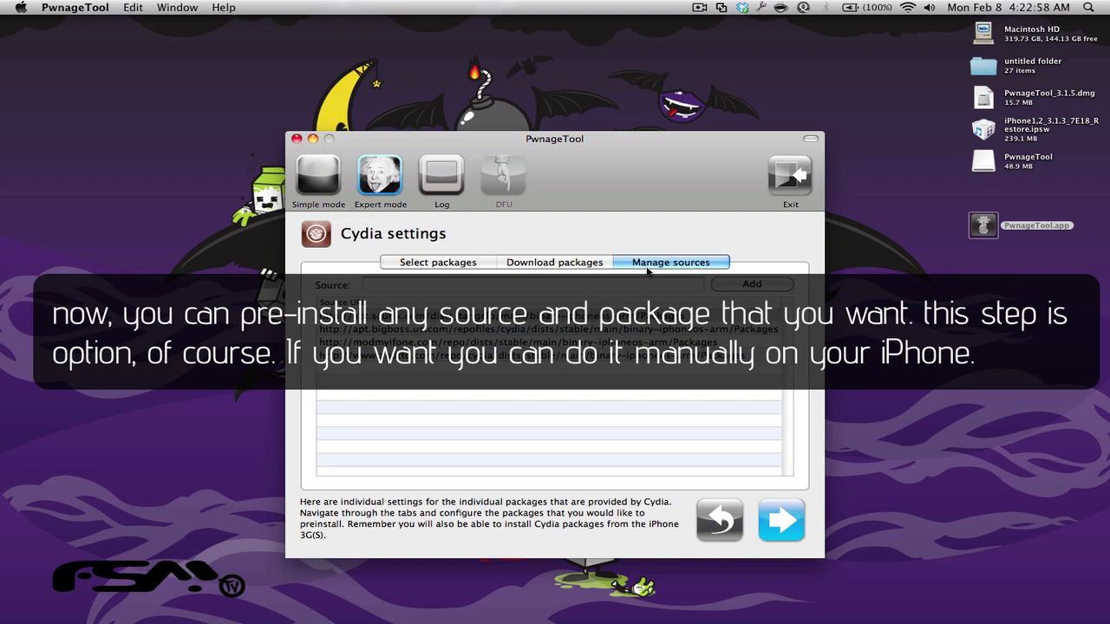
Refresh the Cydia package list and download OpenSSH from the saurik source.
{"action": "left_click", "coordinate": [554, 264]}
{"action": "left_click", "coordinate": [770, 286]}
{"action": "scroll", "coordinate": [497, 406], "scroll_direction": "down", "scroll_amount": 2}
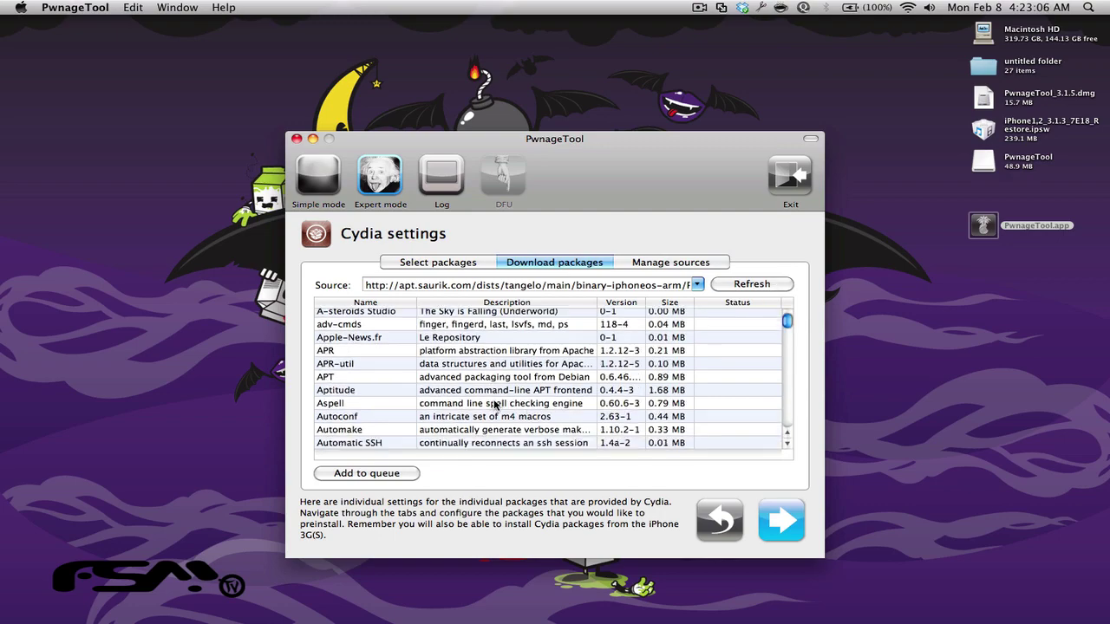
{"action": "scroll", "coordinate": [497, 406], "scroll_direction": "down", "scroll_amount": 5}
{"action": "scroll", "coordinate": [497, 406], "scroll_direction": "down", "scroll_amount": 5}
{"action": "scroll", "coordinate": [497, 406], "scroll_direction": "down", "scroll_amount": 5}
{"action": "scroll", "coordinate": [497, 406], "scroll_direction": "down", "scroll_amount": 5}
{"action": "scroll", "coordinate": [497, 406], "scroll_direction": "down", "scroll_amount": 5}
{"action": "scroll", "coordinate": [497, 405], "scroll_direction": "down", "scroll_amount": 5}
{"action": "scroll", "coordinate": [497, 406], "scroll_direction": "down", "scroll_amount": 5}
{"action": "scroll", "coordinate": [497, 405], "scroll_direction": "down", "scroll_amount": 5}
{"action": "scroll", "coordinate": [497, 406], "scroll_direction": "down", "scroll_amount": 4}
{"action": "scroll", "coordinate": [497, 405], "scroll_direction": "down", "scroll_amount": 3}
{"action": "scroll", "coordinate": [497, 405], "scroll_direction": "down", "scroll_amount": 3}
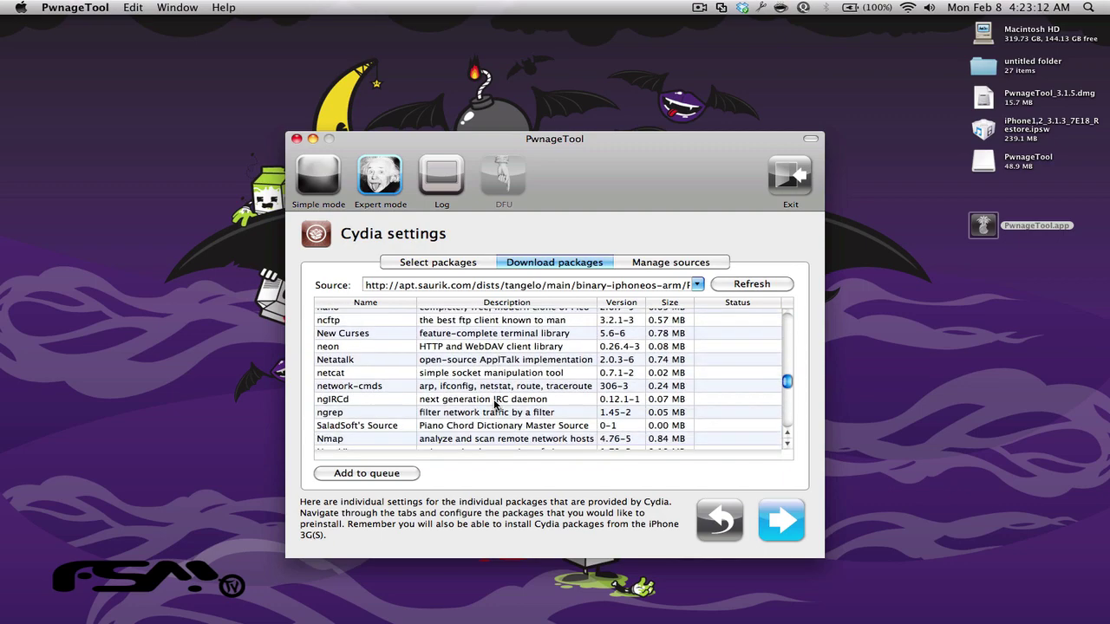
{"action": "scroll", "coordinate": [497, 404], "scroll_direction": "up", "scroll_amount": 2}
{"action": "scroll", "coordinate": [497, 404], "scroll_direction": "up", "scroll_amount": 2}
{"action": "scroll", "coordinate": [497, 405], "scroll_direction": "down", "scroll_amount": 1}
{"action": "scroll", "coordinate": [497, 405], "scroll_direction": "down", "scroll_amount": 1}
{"action": "scroll", "coordinate": [497, 405], "scroll_direction": "down", "scroll_amount": 2}
{"action": "scroll", "coordinate": [497, 405], "scroll_direction": "down", "scroll_amount": 1}
{"action": "scroll", "coordinate": [497, 404], "scroll_direction": "down", "scroll_amount": 2}
{"action": "scroll", "coordinate": [496, 405], "scroll_direction": "down", "scroll_amount": 3}
{"action": "double_click", "coordinate": [355, 421]}
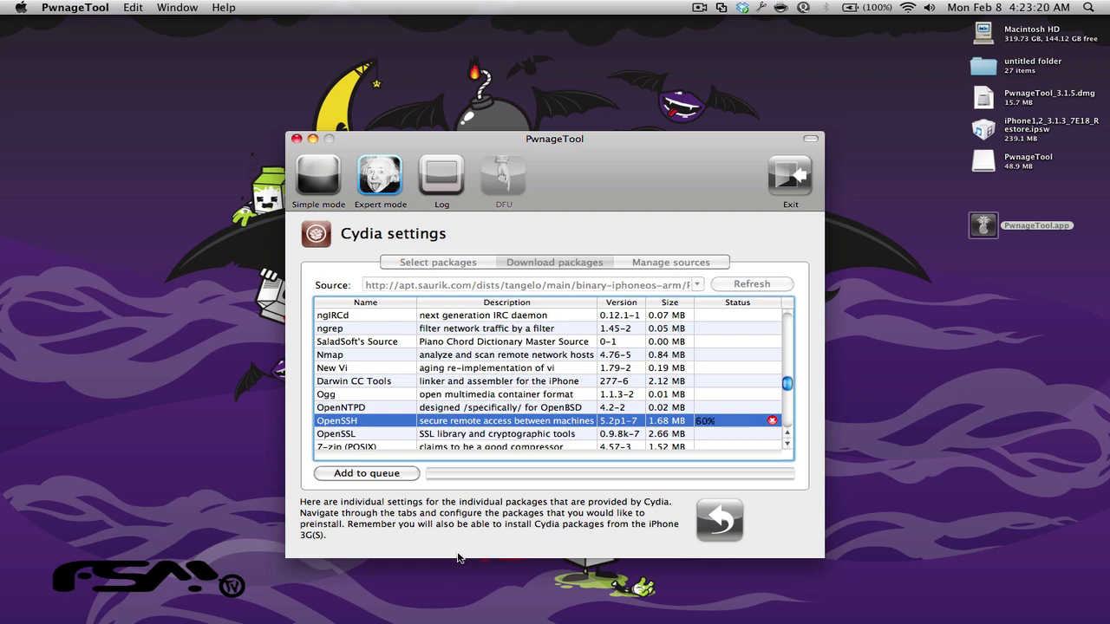
{"action": "left_click", "coordinate": [425, 262]}
Tick OpenSSH for preinstallation, turn off the custom boot logo, and select Build.
{"action": "left_click", "coordinate": [329, 297]}
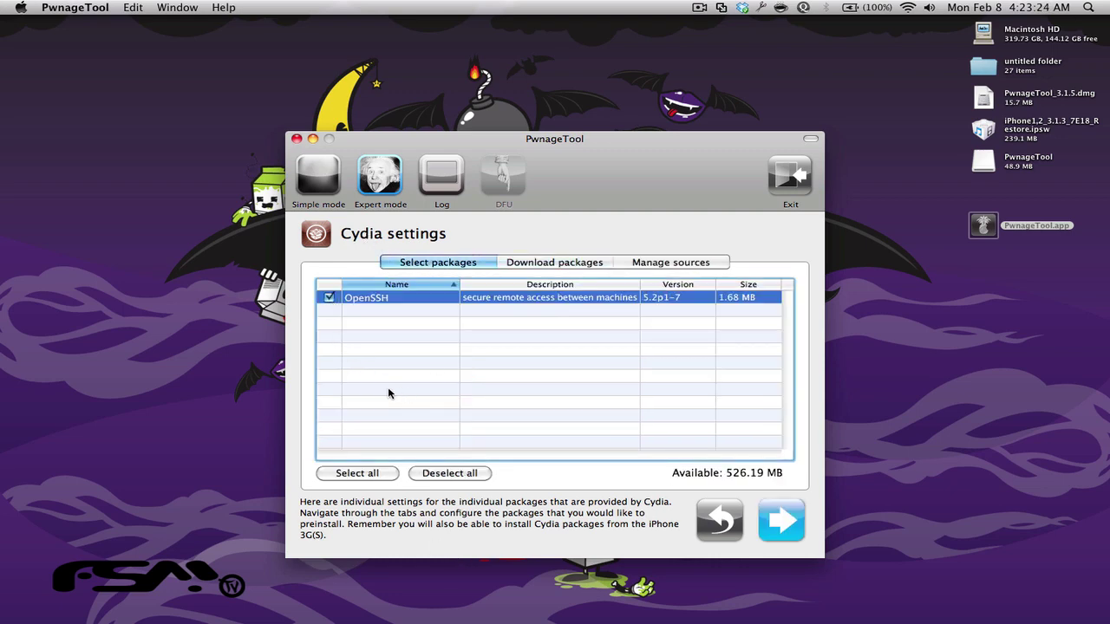
{"action": "left_click", "coordinate": [781, 523]}
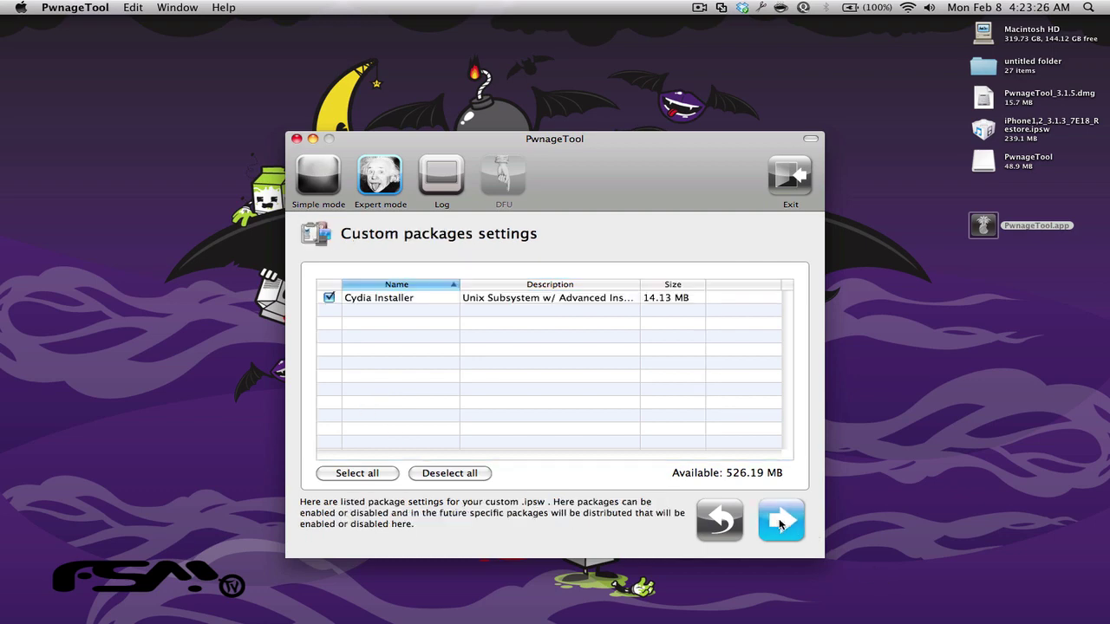
{"action": "left_click", "coordinate": [780, 523]}
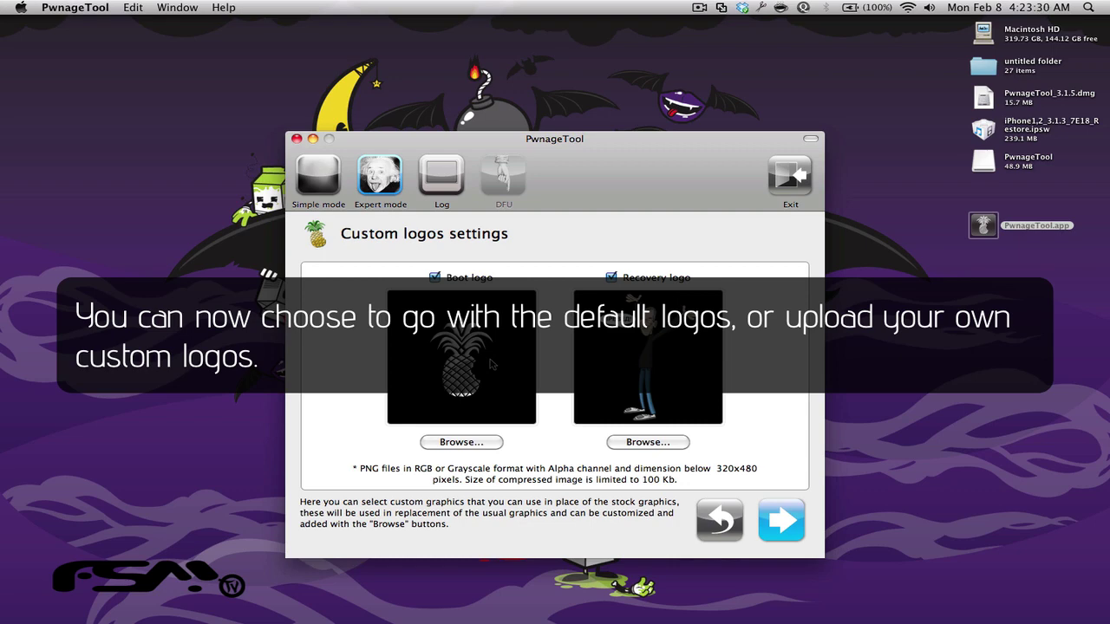
{"action": "left_click", "coordinate": [436, 277]}
{"action": "left_click", "coordinate": [780, 520]}
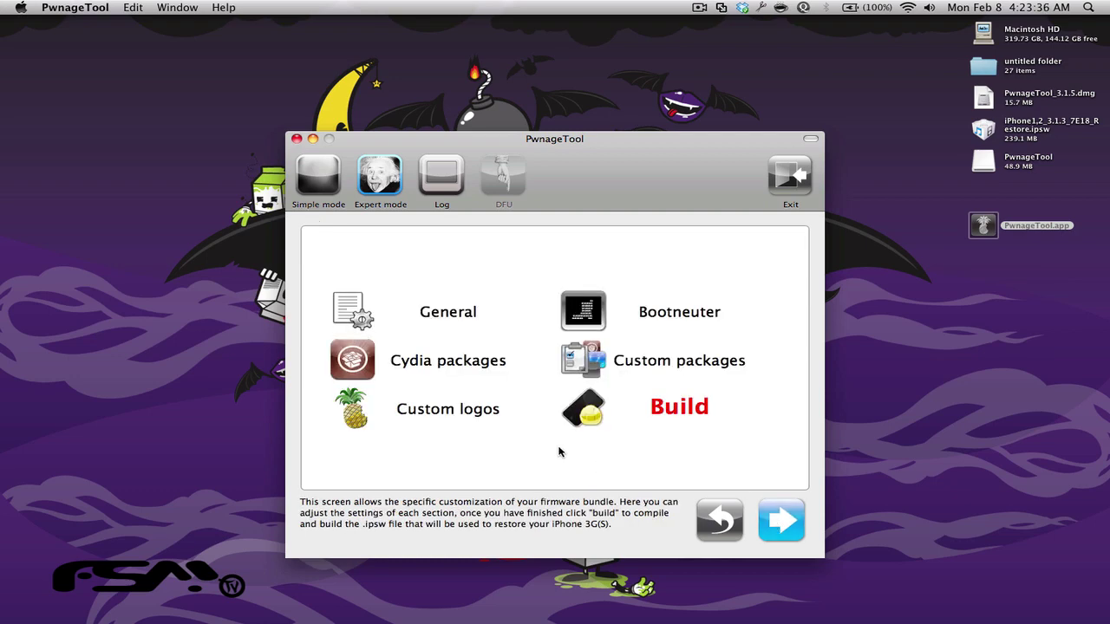
{"action": "left_click", "coordinate": [634, 428]}
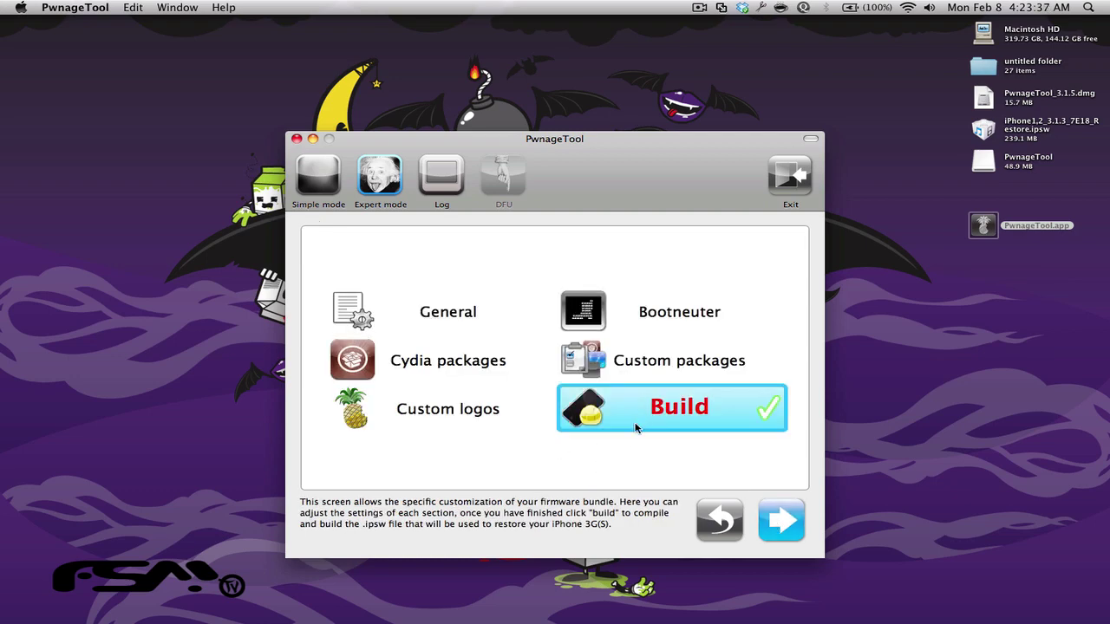
Build the custom 3.1.3 firmware to the Desktop, authorizing with the admin password.
{"action": "left_click", "coordinate": [780, 520]}
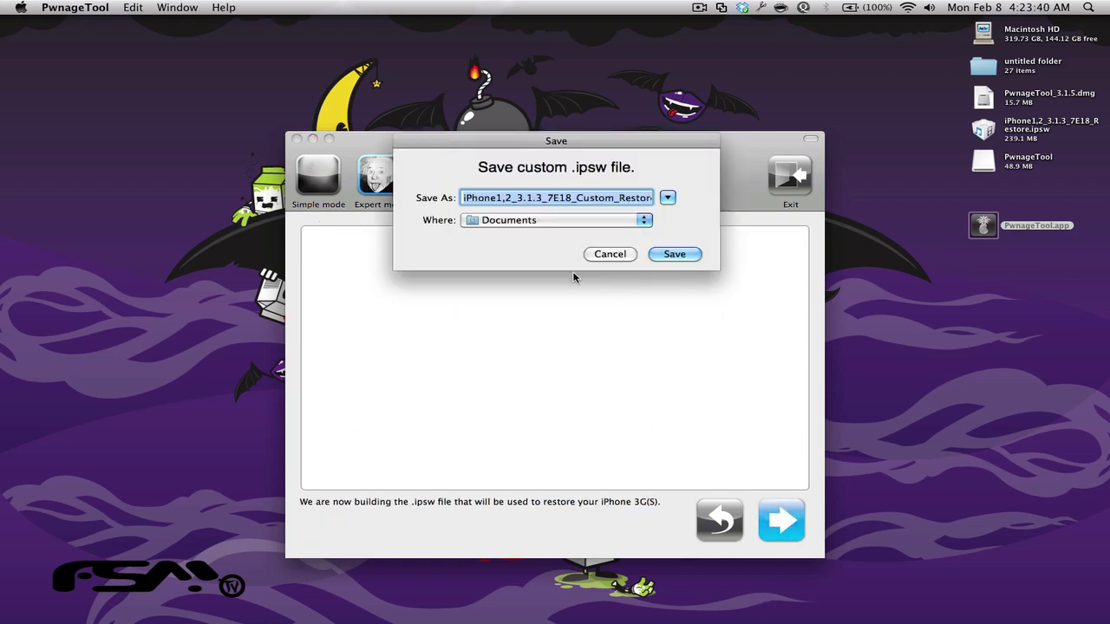
{"action": "left_click", "coordinate": [554, 220]}
{"action": "left_click", "coordinate": [555, 307]}
{"action": "key", "text": "Return"}
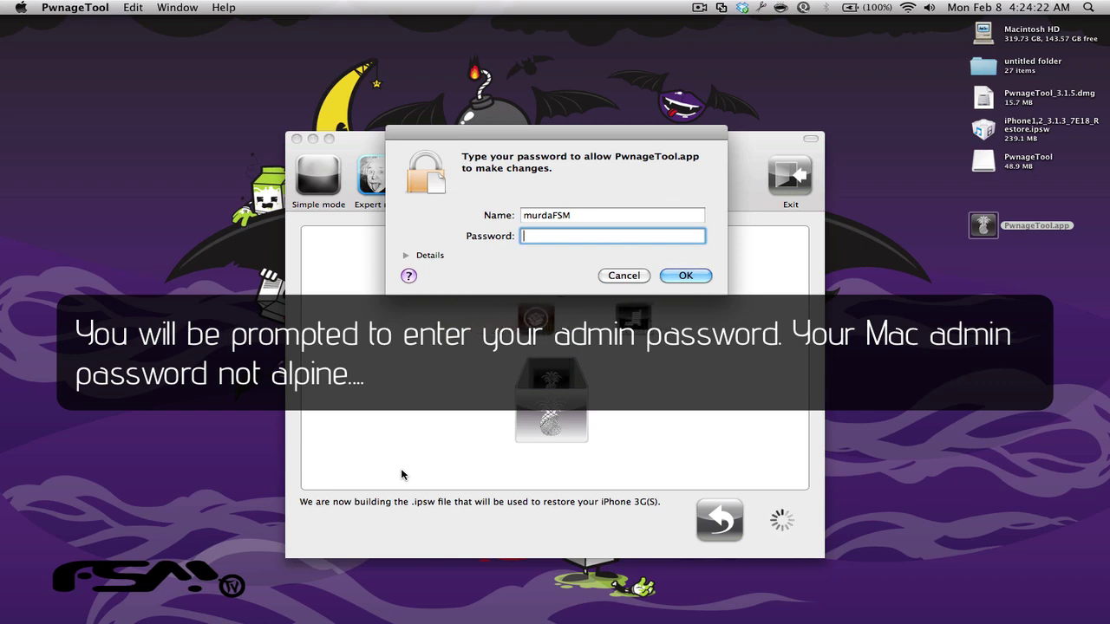
{"action": "type", "text": "••••••••••"}
{"action": "key", "text": "Return"}
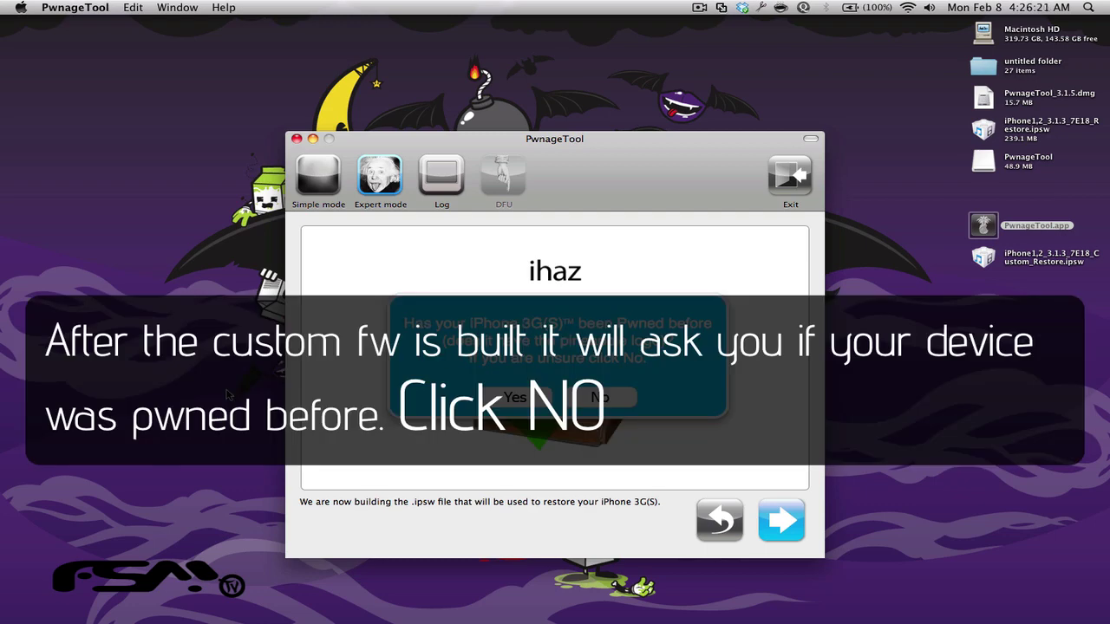
Answer No to whether the iPhone was pwned before.
{"action": "left_click", "coordinate": [588, 406]}
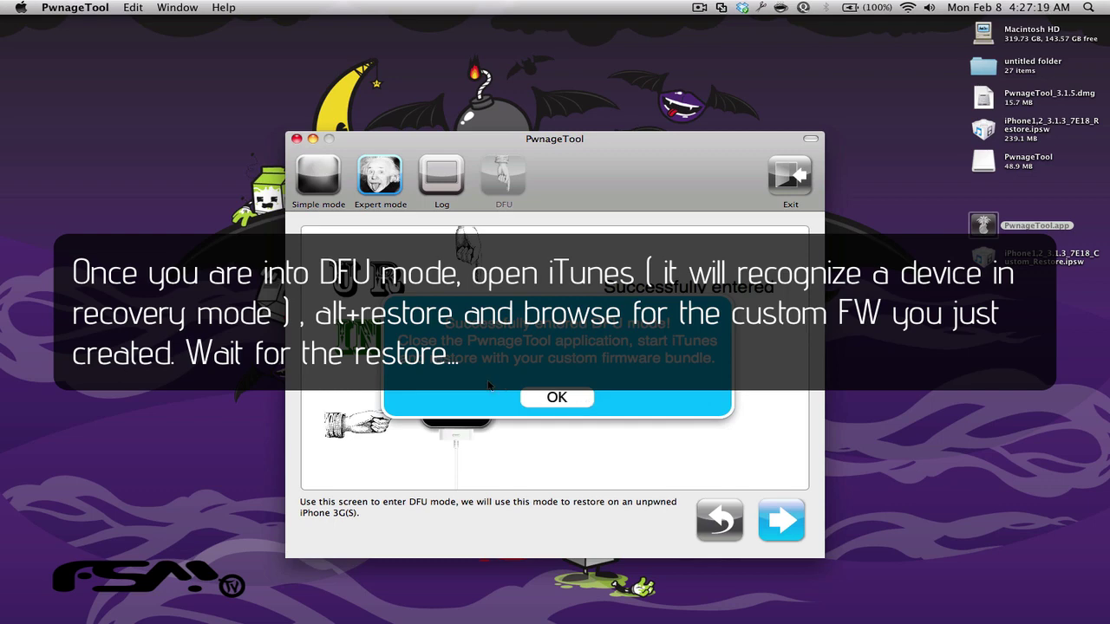
Dismiss the DFU success message, quit PwnageTool, and launch iTunes from Quicksilver.
{"action": "left_click", "coordinate": [551, 398]}
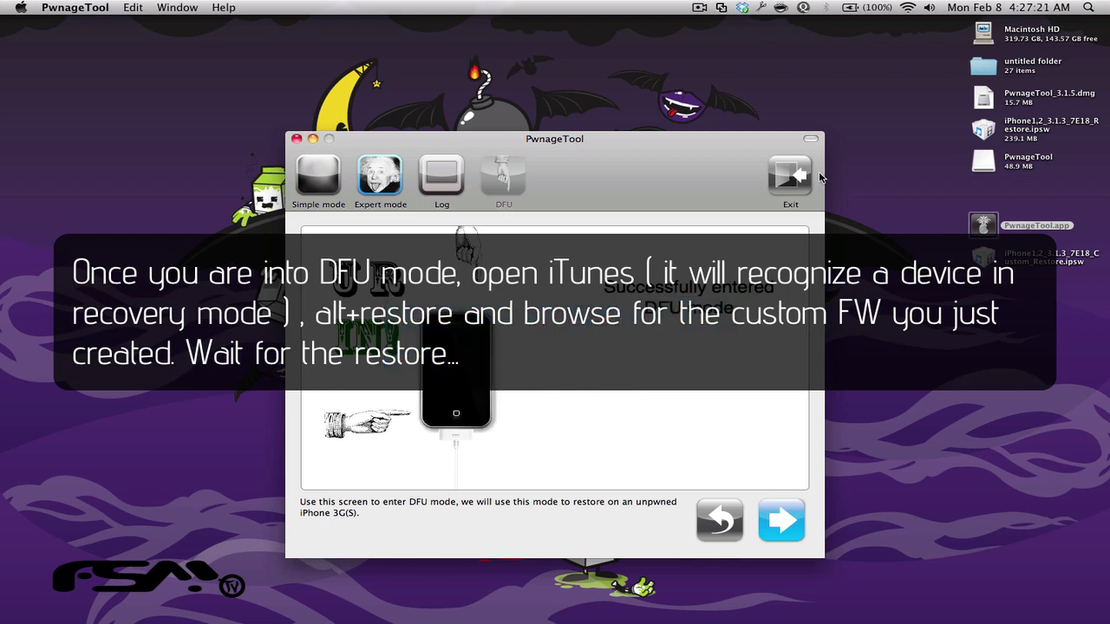
{"action": "left_click", "coordinate": [790, 177]}
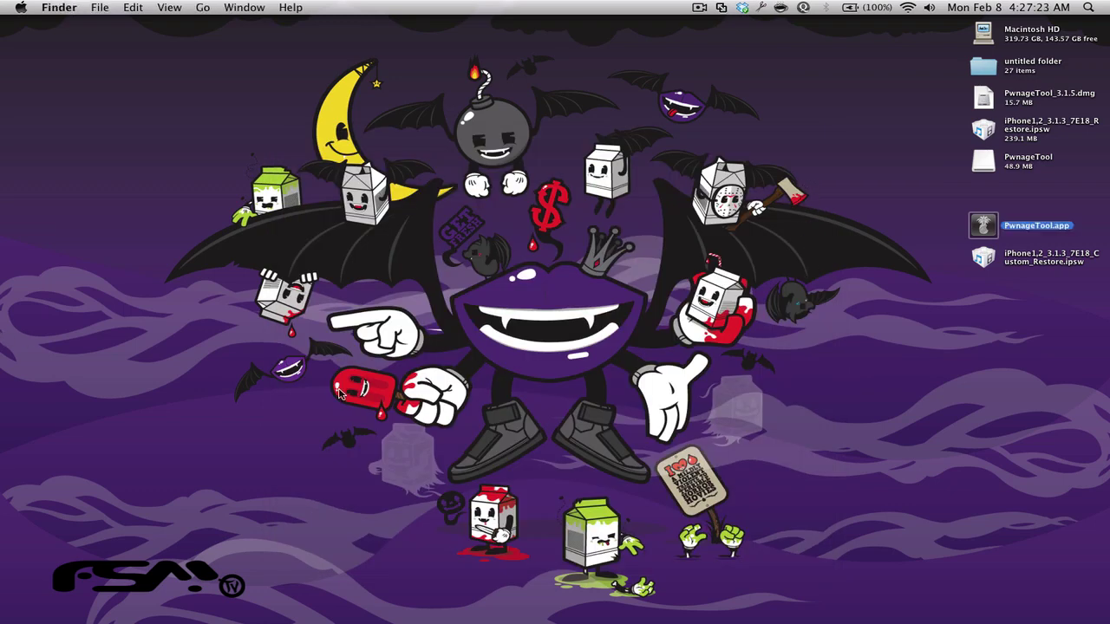
{"action": "key", "text": "ctrl+space"}
{"action": "type", "text": "itunes"}
{"action": "key", "text": "Return"}
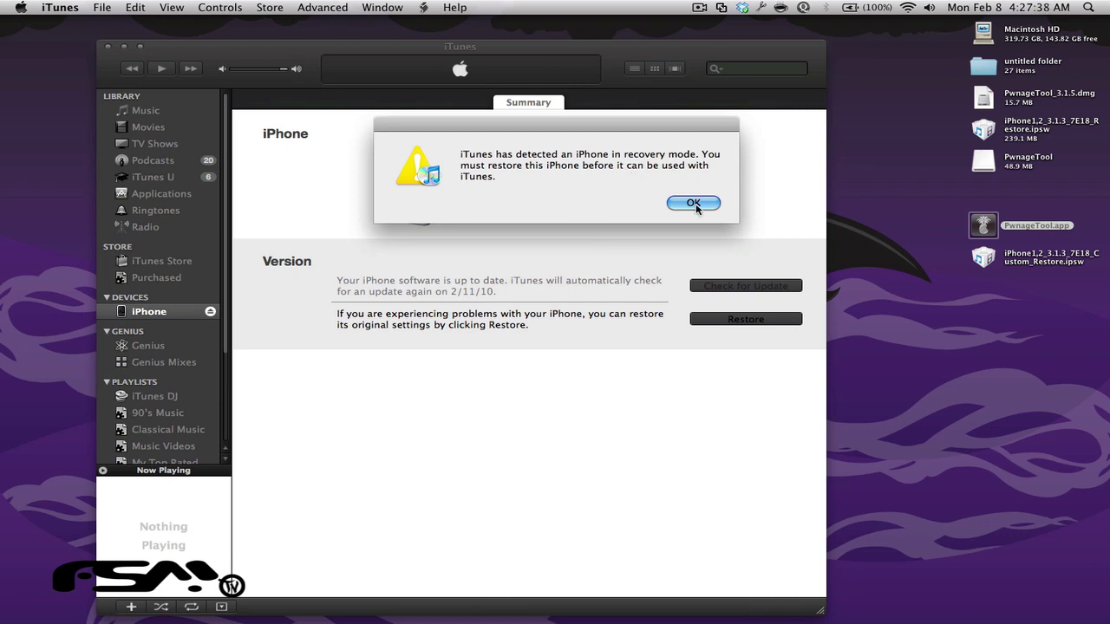
Choose iPhone1,2_3.1.3_7E18_Custom_Restore.ipsw for the iPhone restore, then stop its extraction.
{"action": "left_click", "coordinate": [693, 203]}
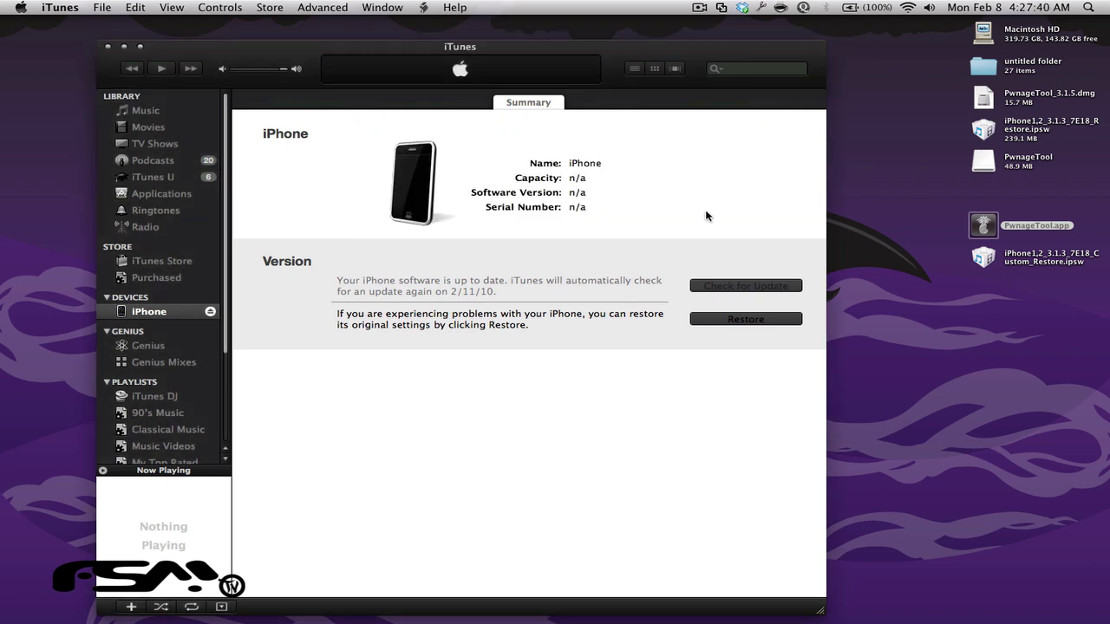
{"action": "left_click", "coordinate": [784, 323], "text": "alt"}
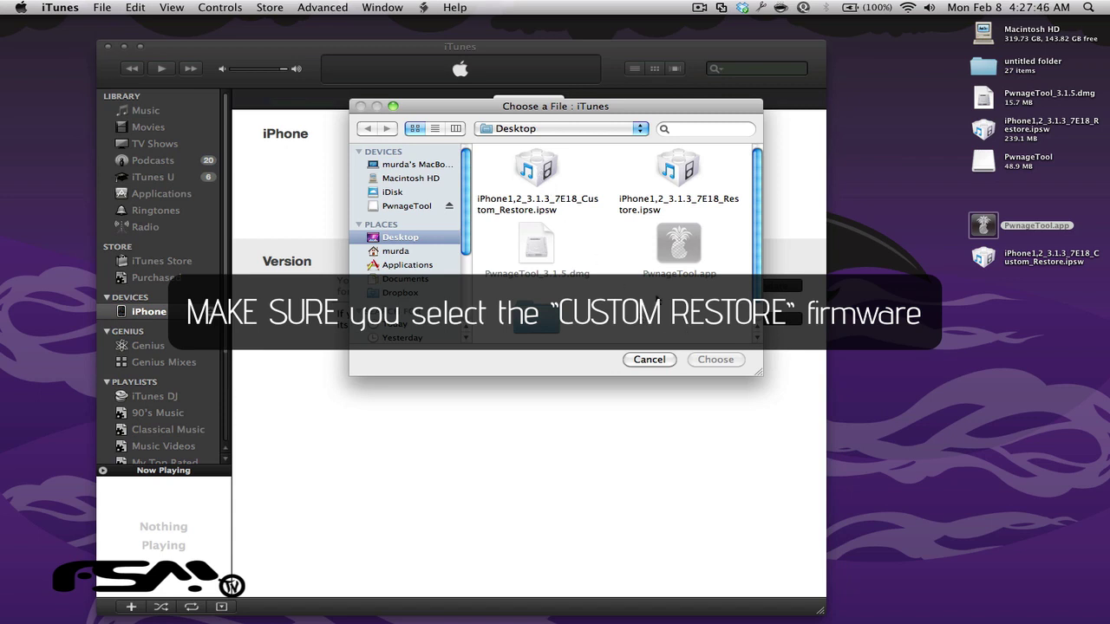
{"action": "left_click", "coordinate": [436, 128]}
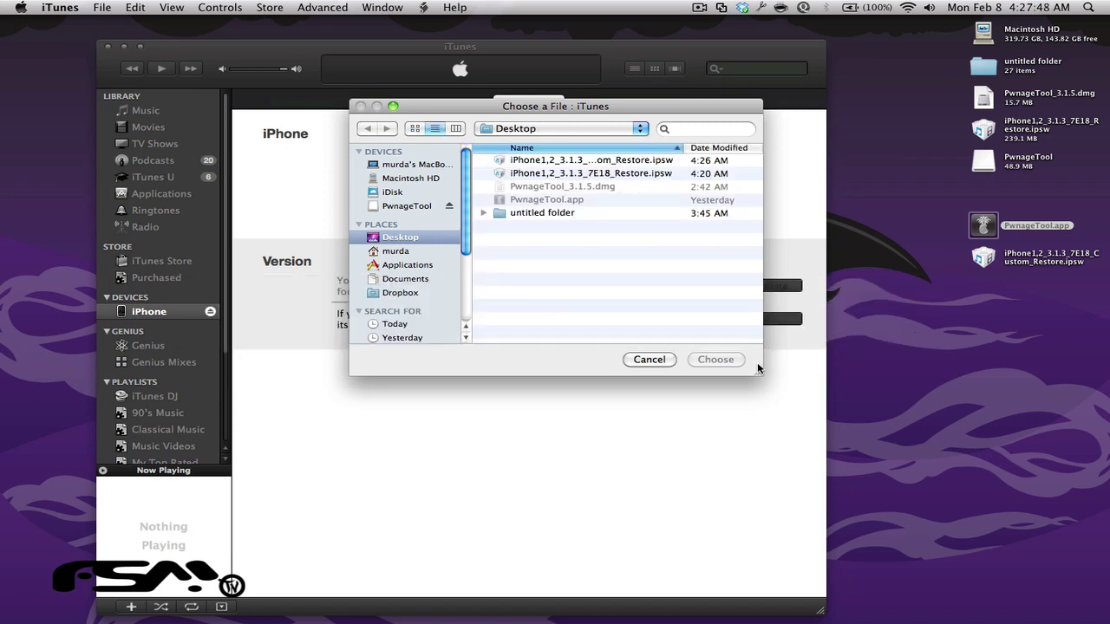
{"action": "left_click_drag", "start_coordinate": [759, 372], "coordinate": [915, 436]}
{"action": "left_click", "coordinate": [696, 161]}
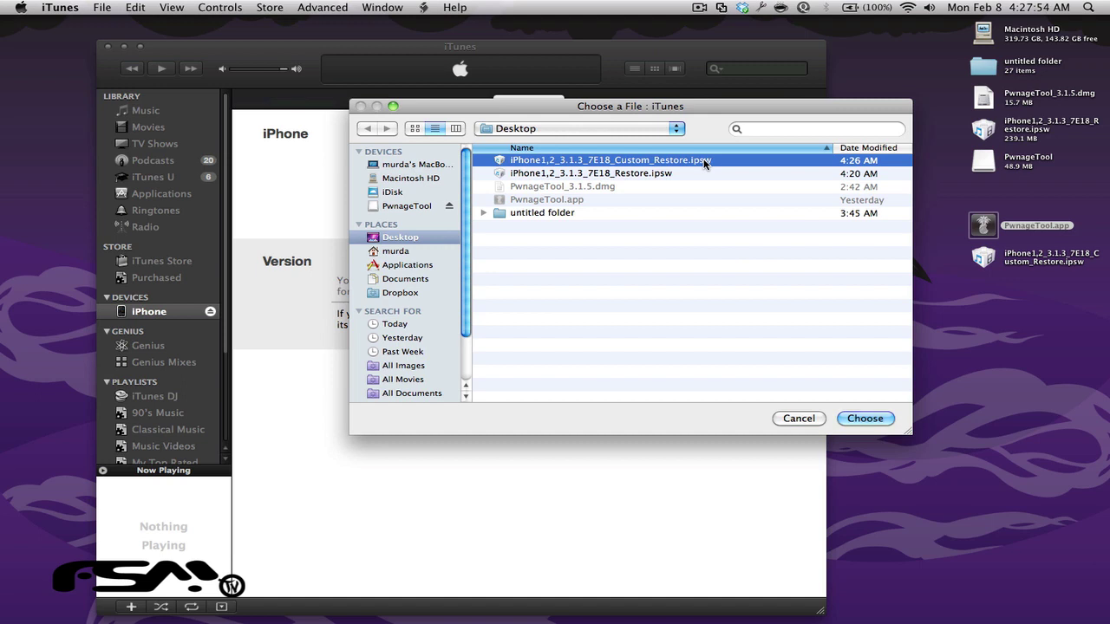
{"action": "double_click", "coordinate": [705, 164]}
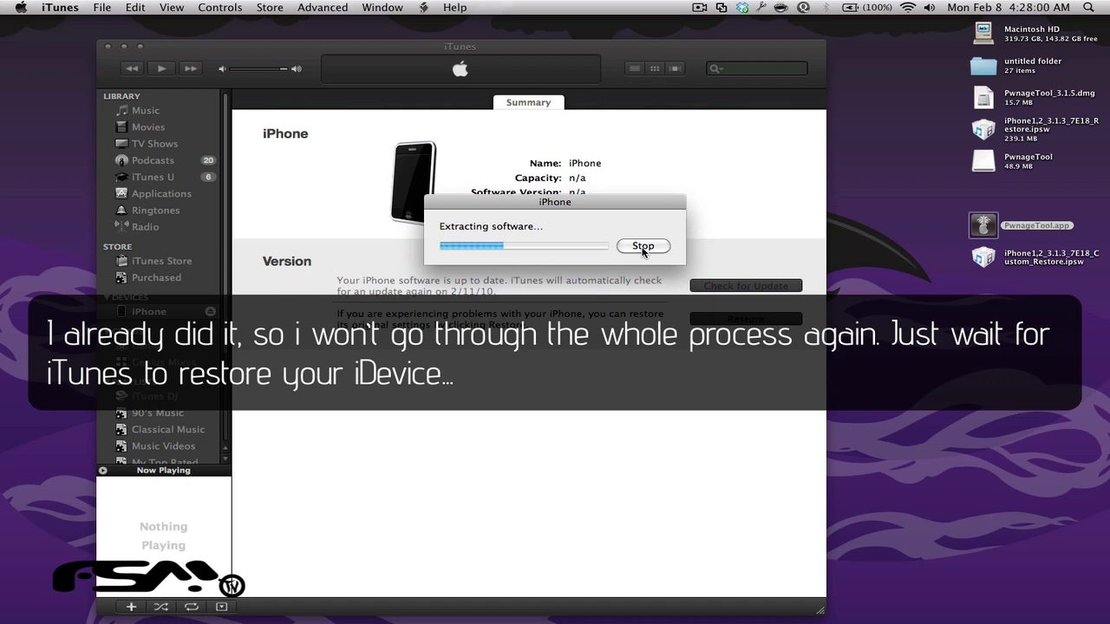
{"action": "left_click", "coordinate": [642, 246]}
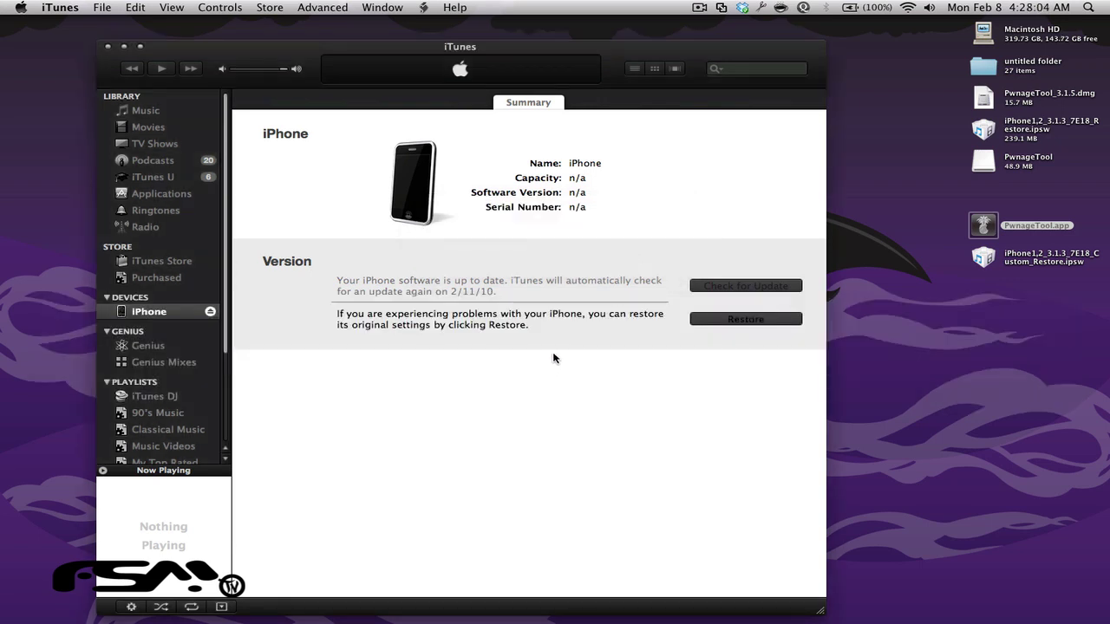
{"action": "left_click", "coordinate": [106, 46]}
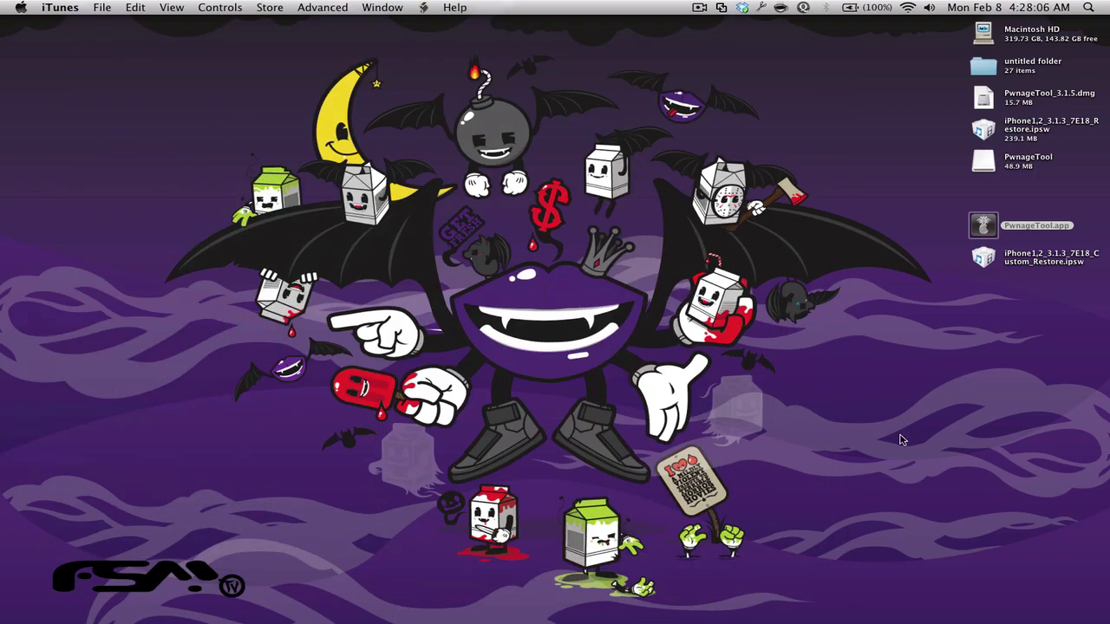